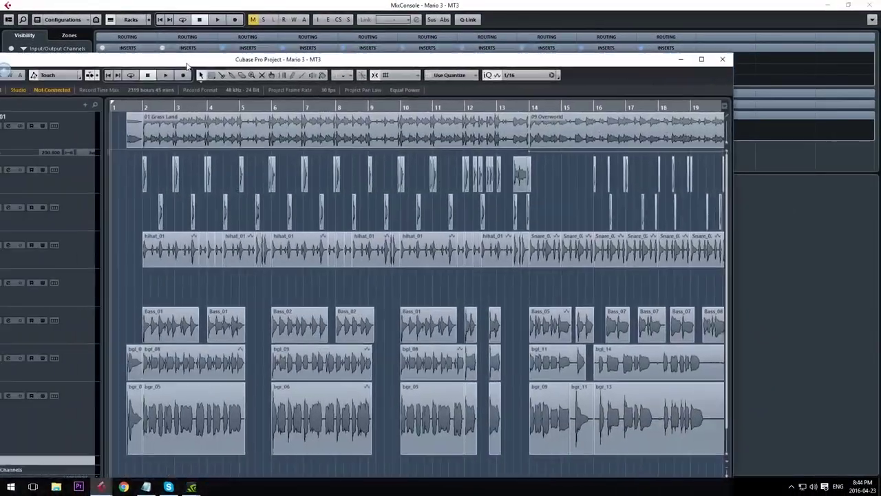
Maximize the MixConsole to full screen and start Mario 3 playing
double_click(348, 60)
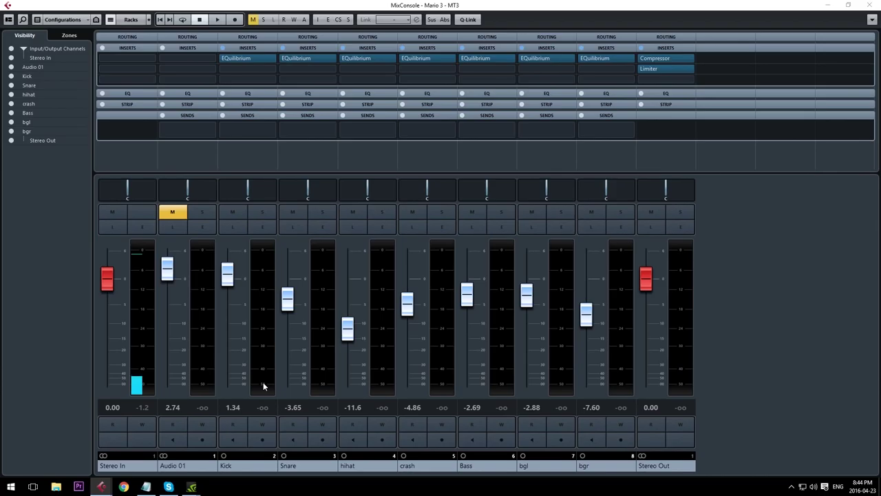
left_click(68, 201)
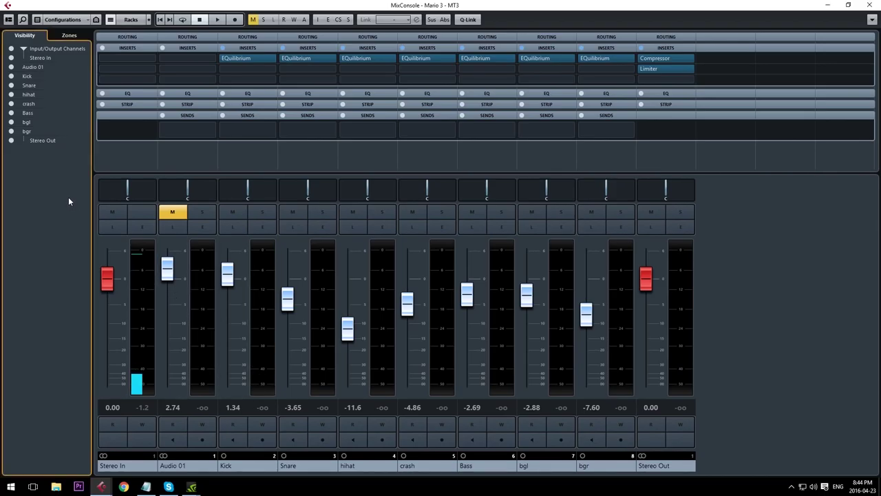
key("space")
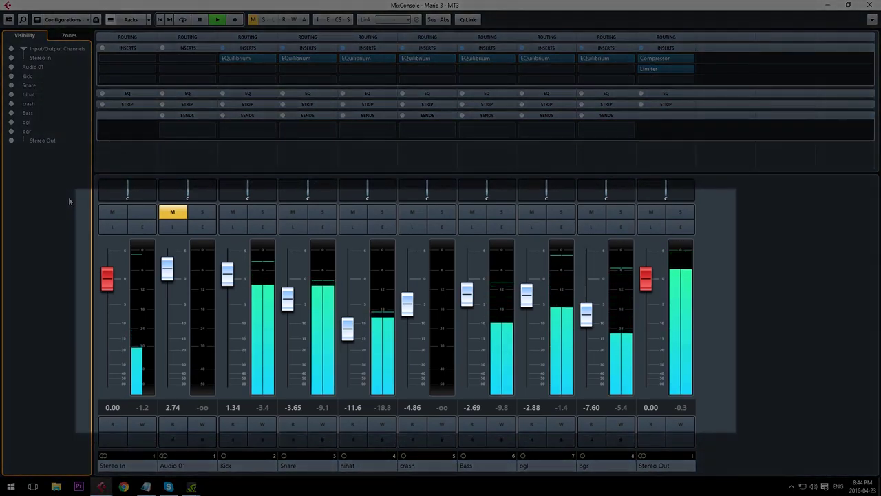
Lower Audio 01 to 0.96, trim Kick and bgl, and raise bgr to -5.80
left_click(229, 325)
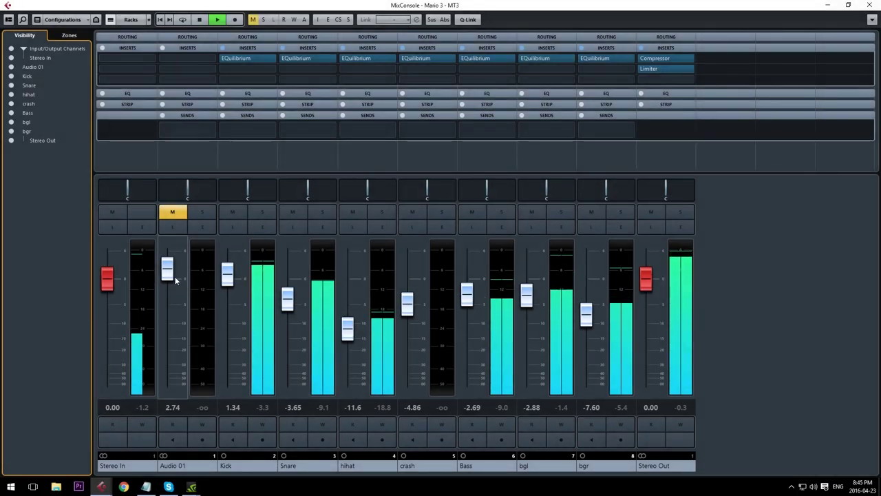
left_click_drag(171, 274, 172, 281)
left_click_drag(227, 274, 232, 279)
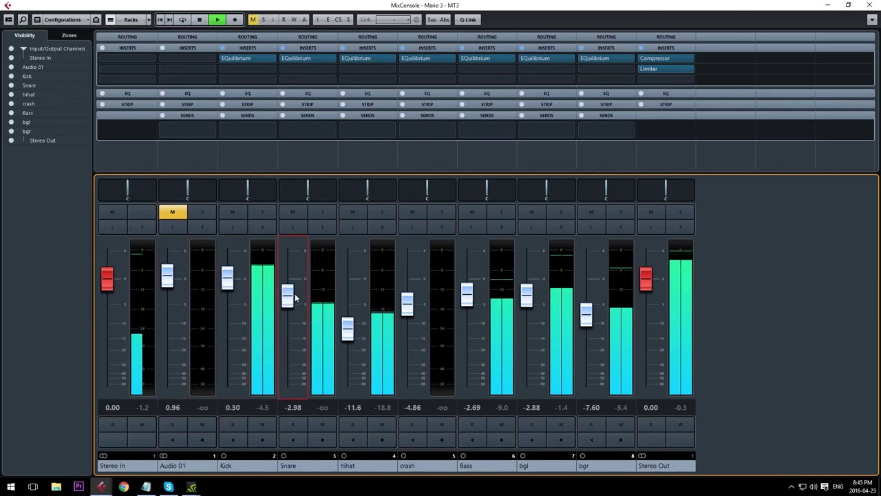
mouse_move(234, 280)
left_mouse_down()
mouse_move(240, 378)
mouse_move(242, 274)
left_mouse_up()
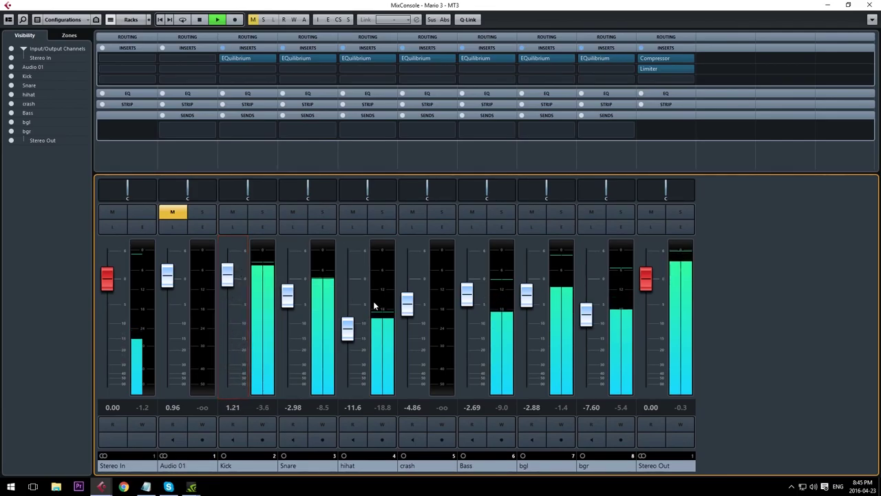
left_click_drag(528, 295, 531, 298)
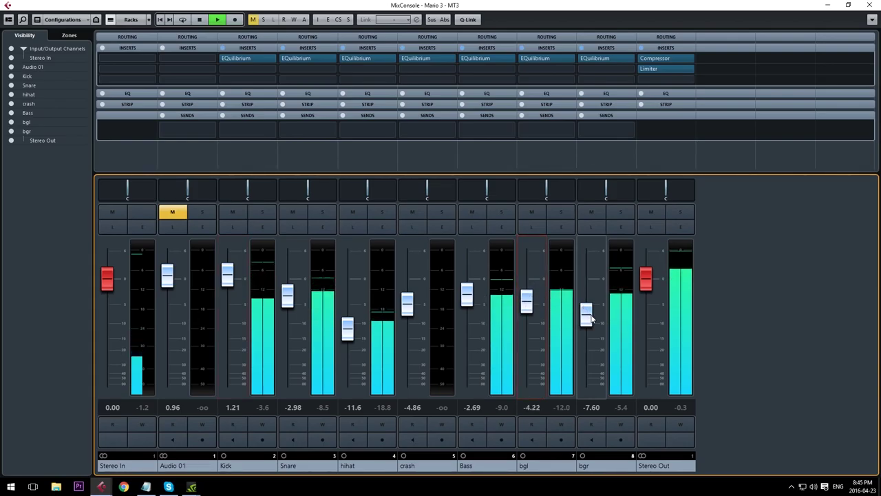
left_click_drag(586, 313, 522, 296)
Briefly solo bgl and then Bass to check them, then stop playback
left_click(560, 210)
left_click(560, 210)
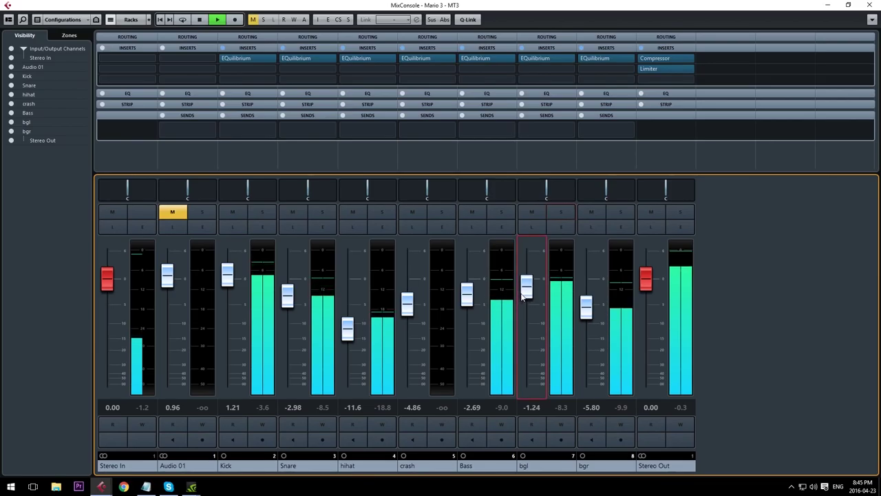
left_click(502, 212)
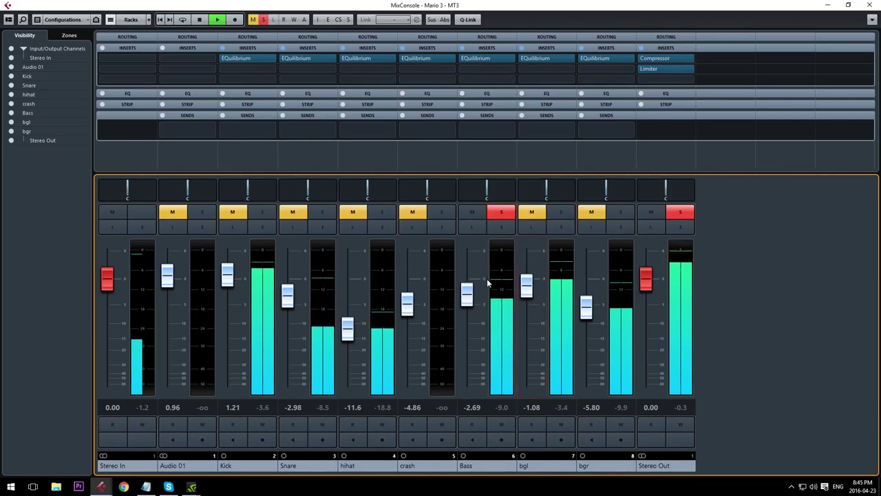
left_click(502, 212)
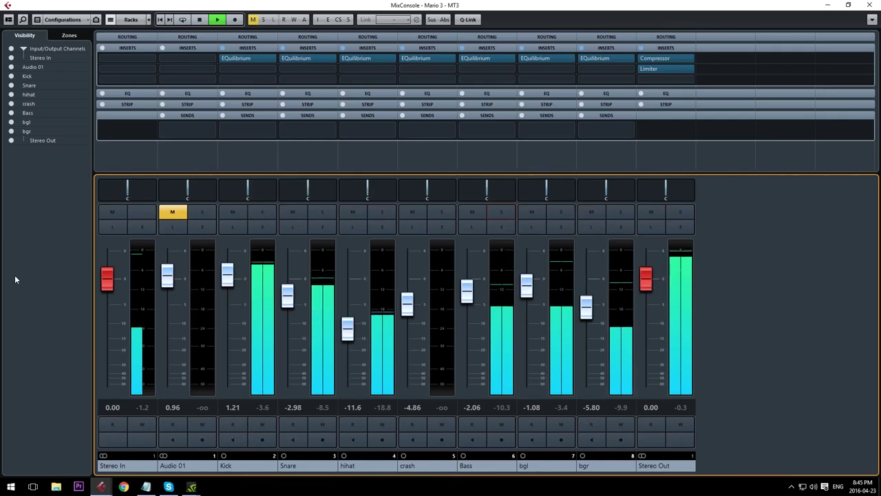
key("space")
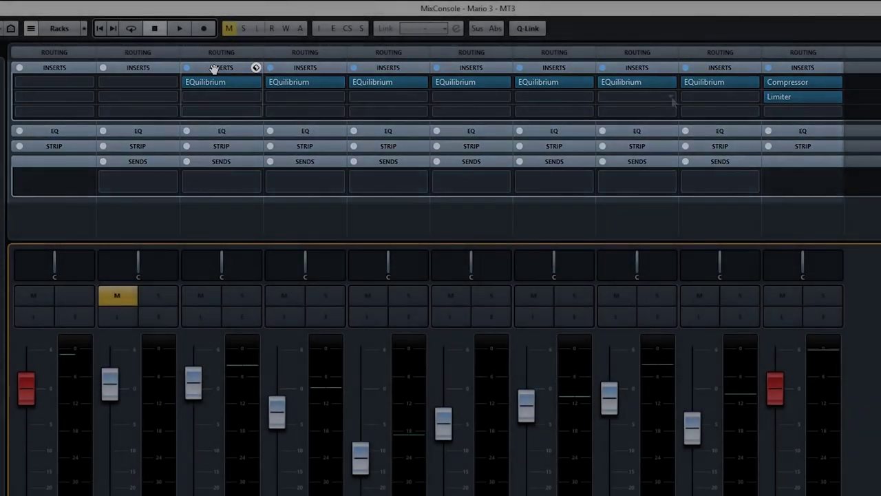
Insert REVerence on bgl's second insert slot and start playback to hear it
left_click(637, 96)
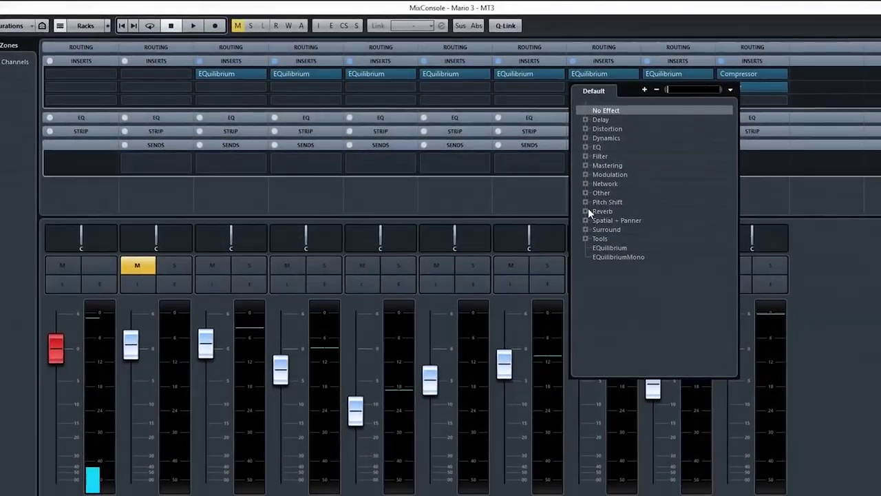
left_click(614, 233)
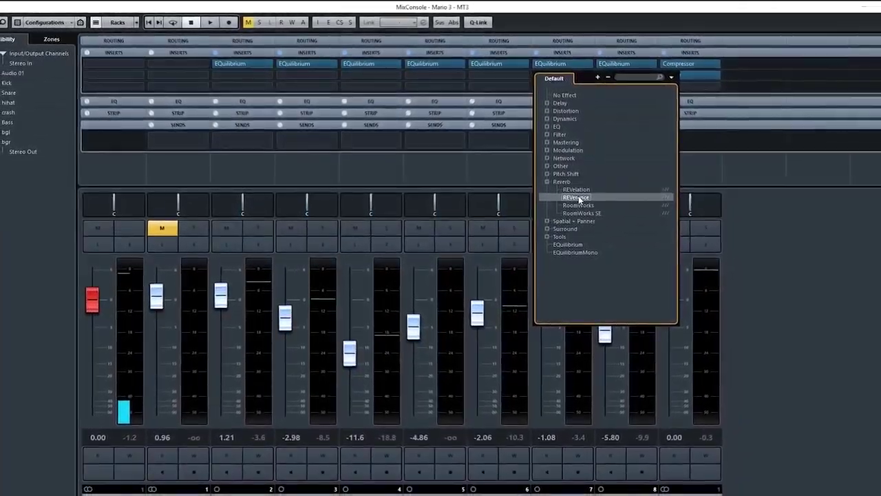
left_click(609, 217)
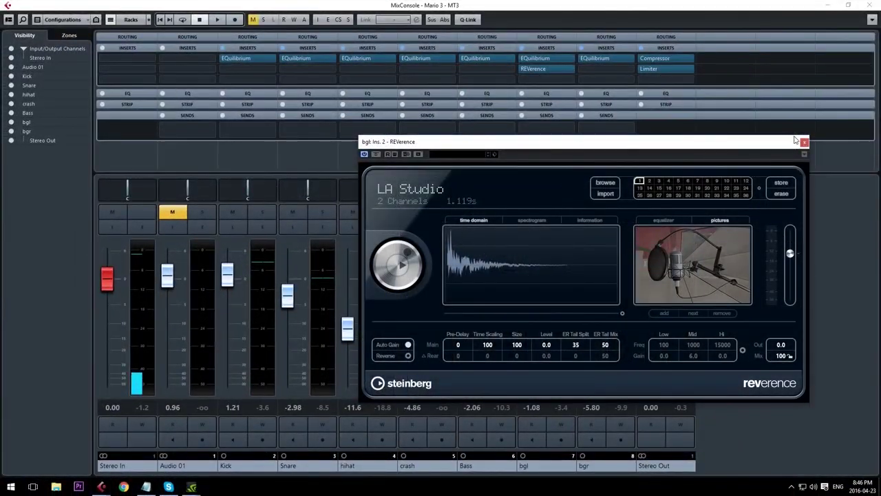
left_click(814, 148)
left_click(703, 294)
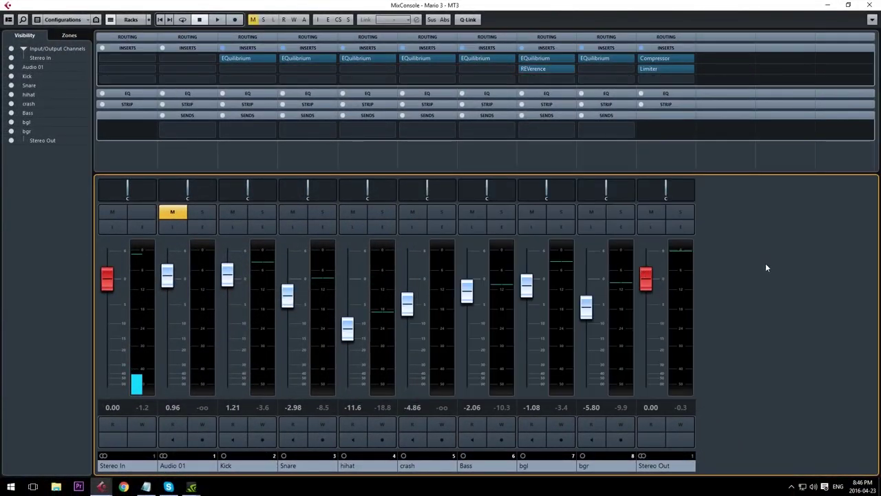
key("space")
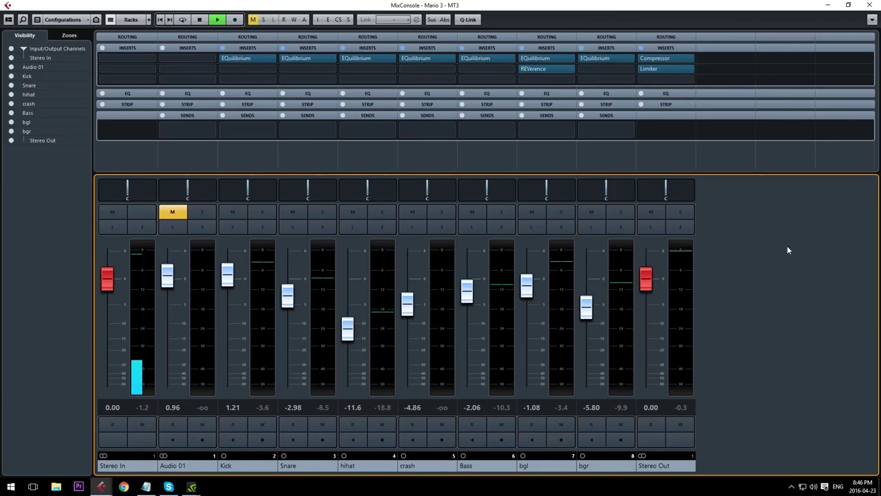
Solo bgl, set its reverb slot to No Effect, unsolo, and restart playback
left_click(561, 211)
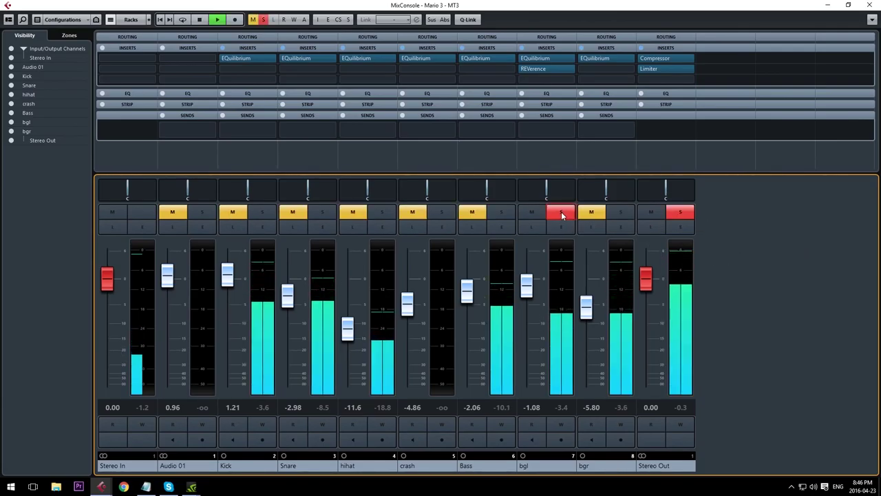
left_click(562, 69)
left_click(535, 86)
key("space")
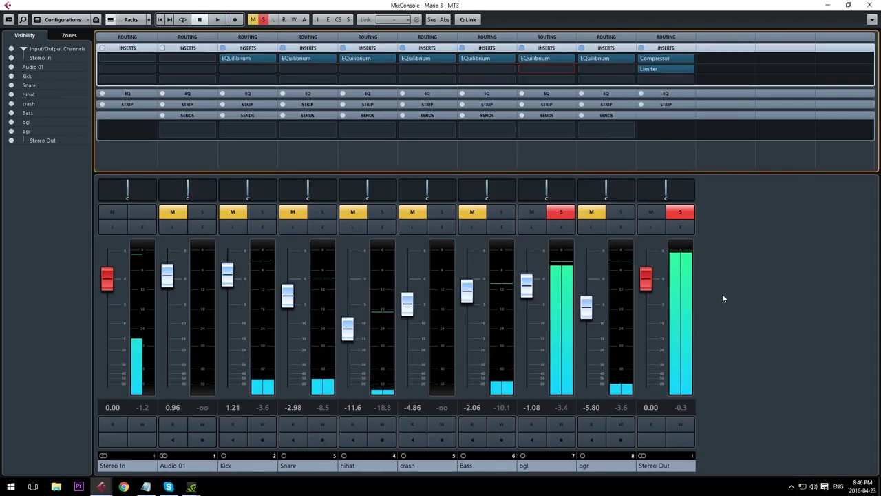
left_click(558, 212)
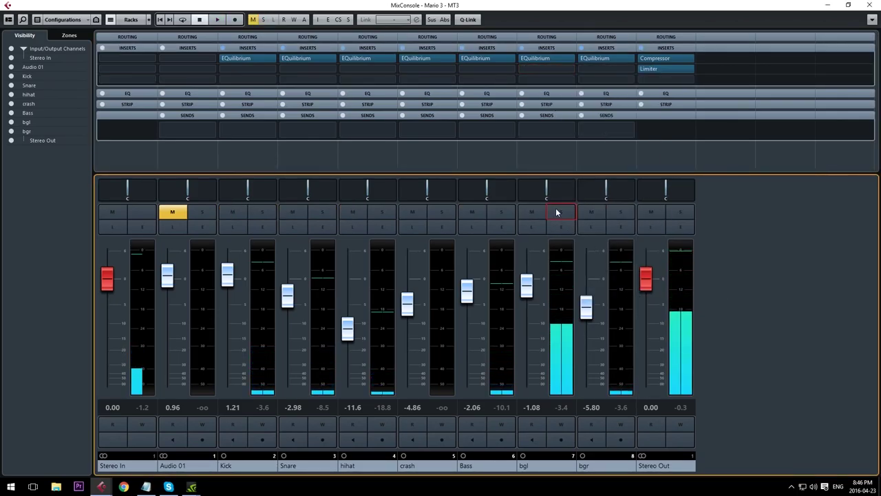
key("space")
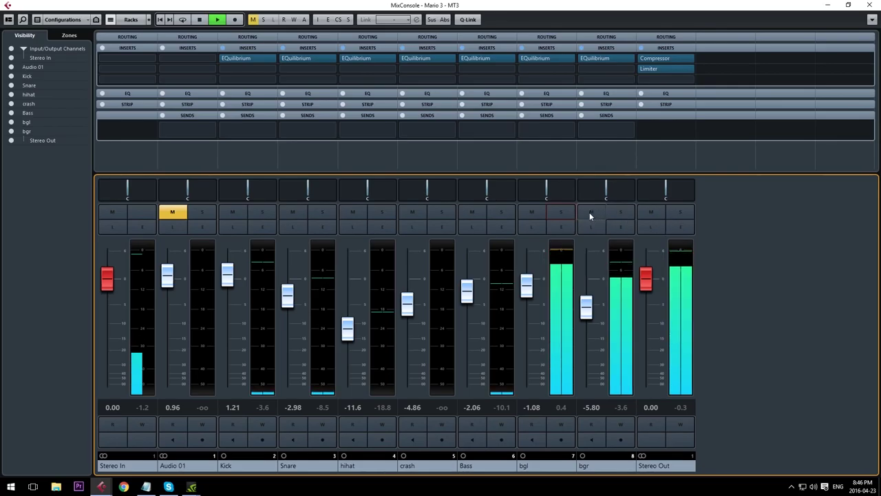
Add a REVerence FX channel with the French Stone Chapel A (SR) preset and Solo Defeat
left_click(560, 213)
right_click(709, 205)
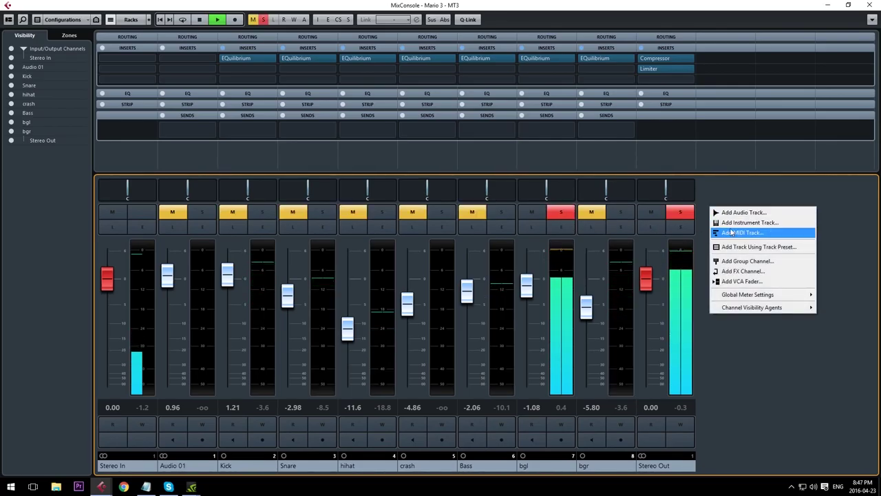
left_click(743, 271)
left_click(444, 221)
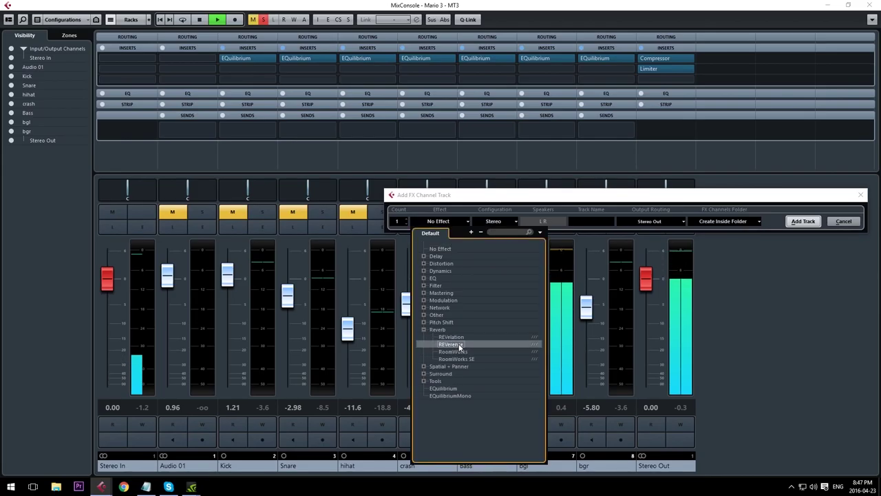
left_click(451, 345)
left_click(803, 221)
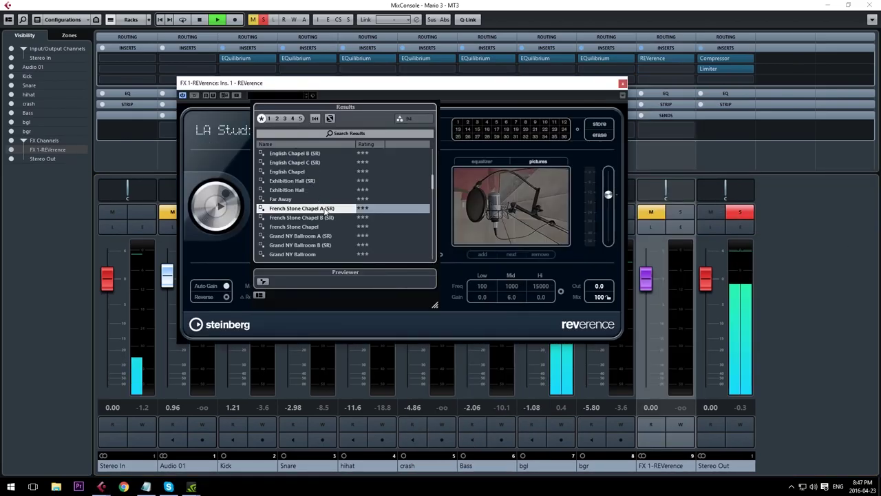
left_click(622, 83)
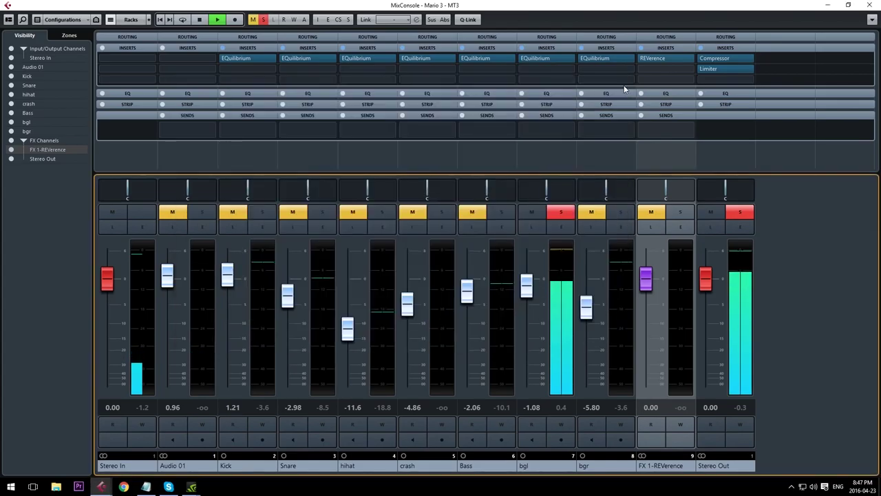
left_click(676, 214, "alt")
Route a bgl send to FX 1-REVerence at about -23.1 dB
left_click(569, 126)
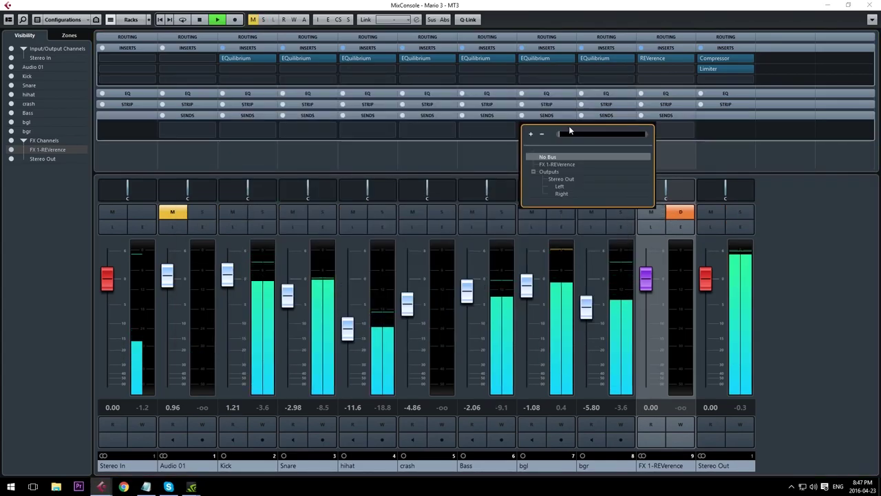
left_click(558, 164)
mouse_move(522, 129)
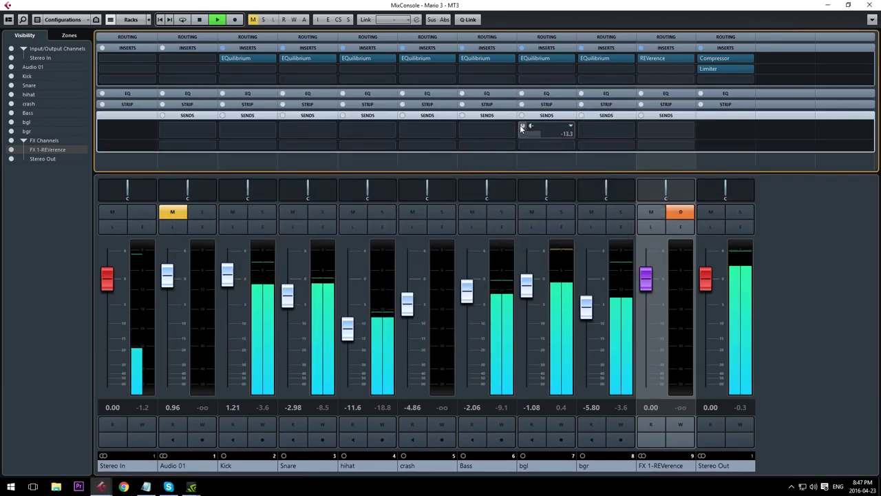
mouse_move(533, 135)
left_mouse_down()
mouse_move(567, 139)
mouse_move(531, 131)
left_mouse_up()
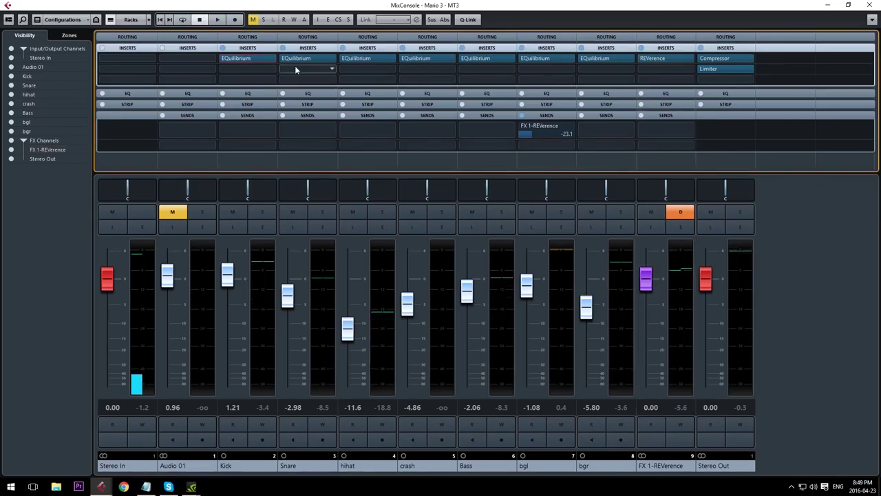
Try copying Kick's EQuilibrium insert to Audio 01, then leave it in place on Kick
left_click_drag(245, 59, 196, 60)
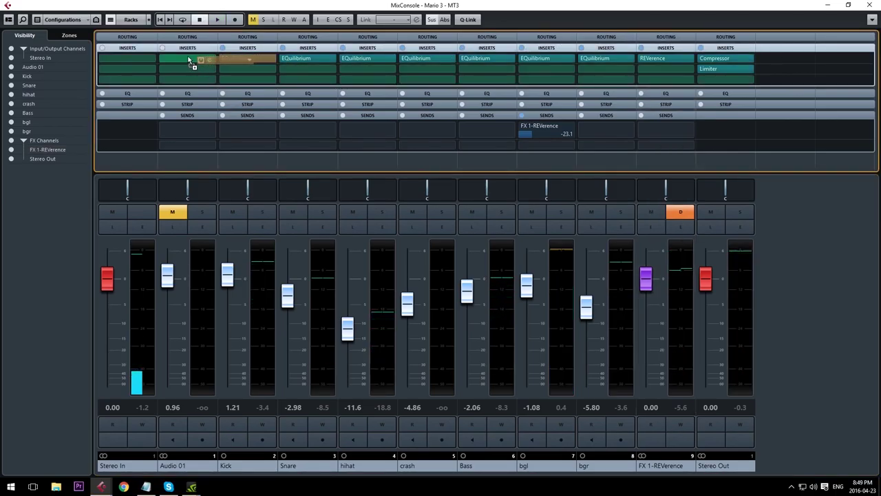
left_click_drag(253, 59, 254, 59)
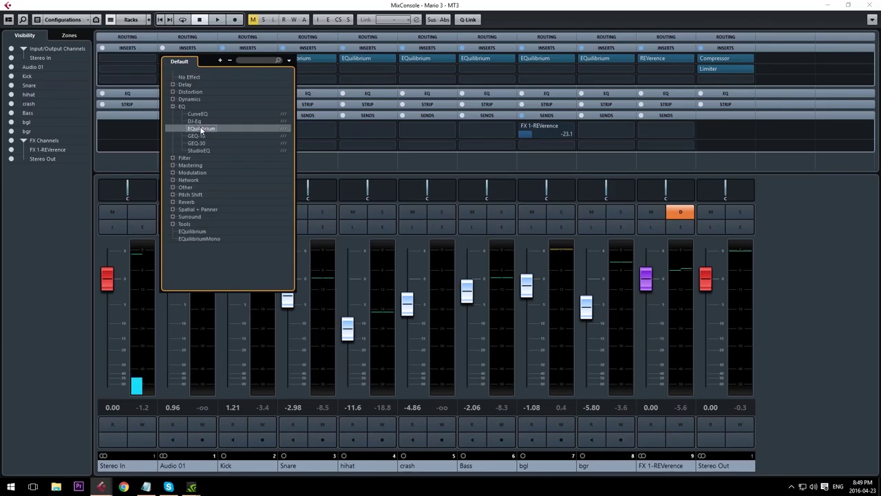
Load EQuilibrium on Audio 01: boost ~765 Hz, upper band 4.3 kHz +7.9 dB, mid cut -8 dB
left_click(201, 128)
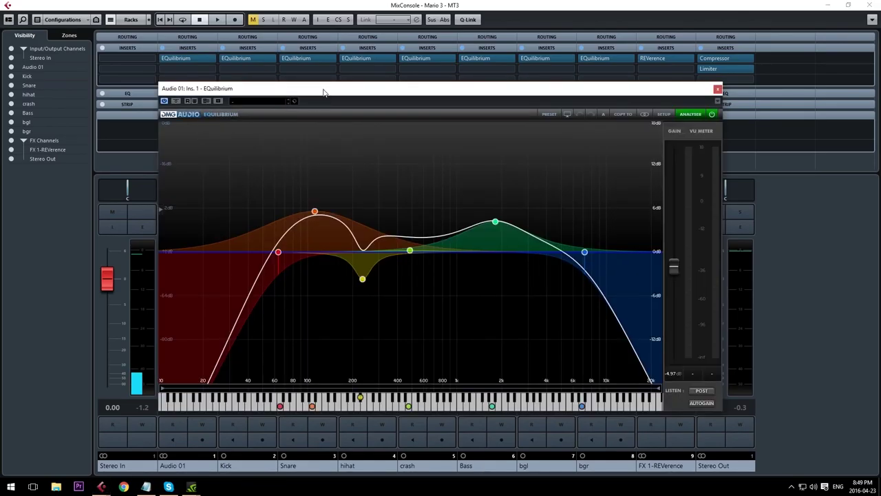
left_click_drag(325, 90, 335, 52)
left_click(449, 201)
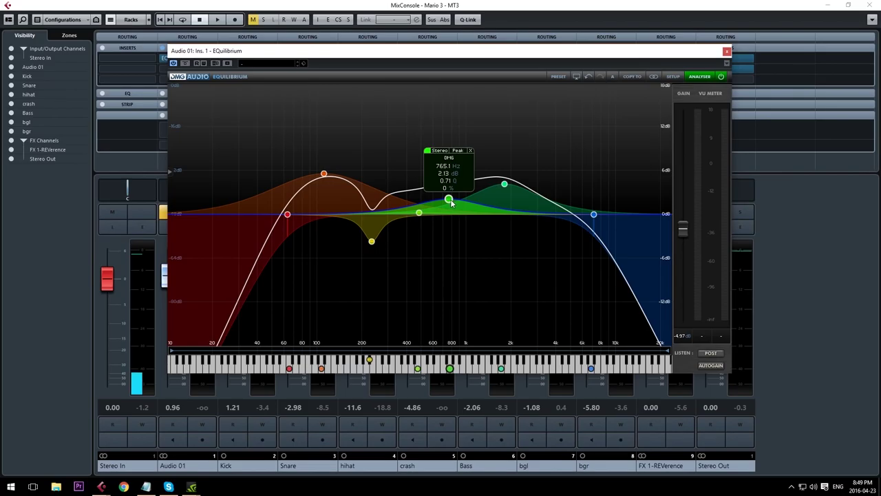
left_click_drag(451, 193, 448, 167)
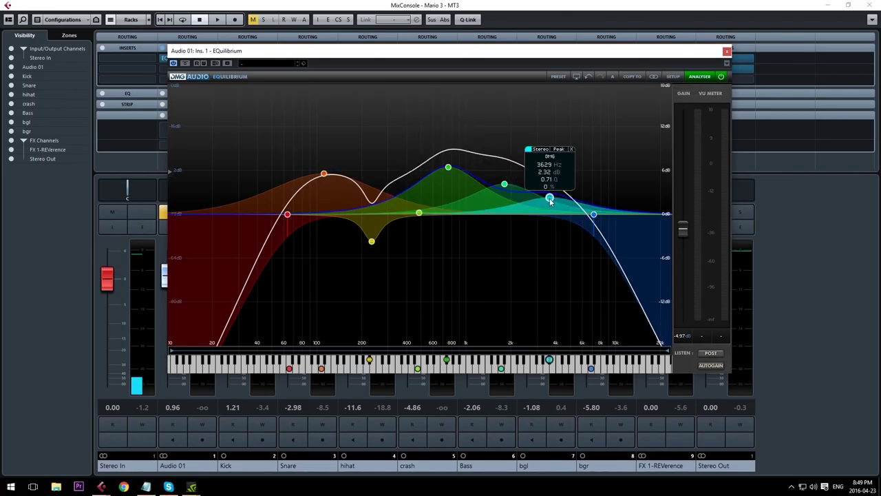
left_click_drag(550, 200, 547, 145)
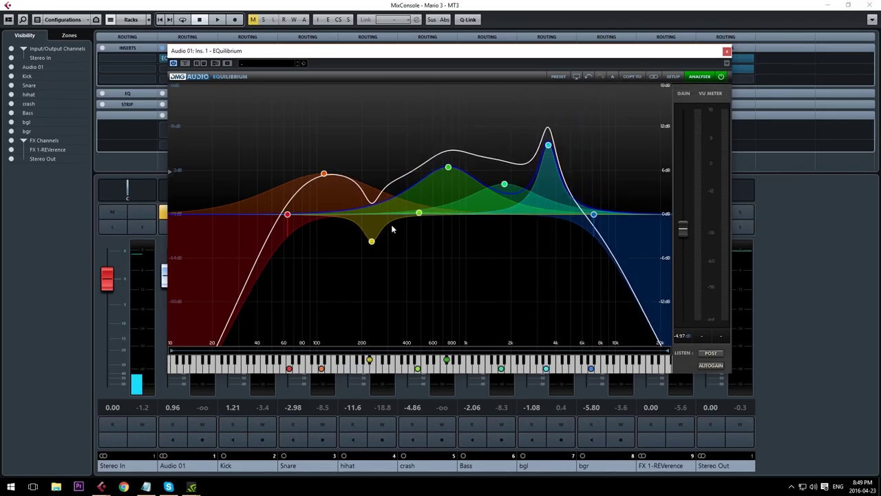
left_click_drag(418, 215, 418, 272)
scroll(417, 274, "up", 5)
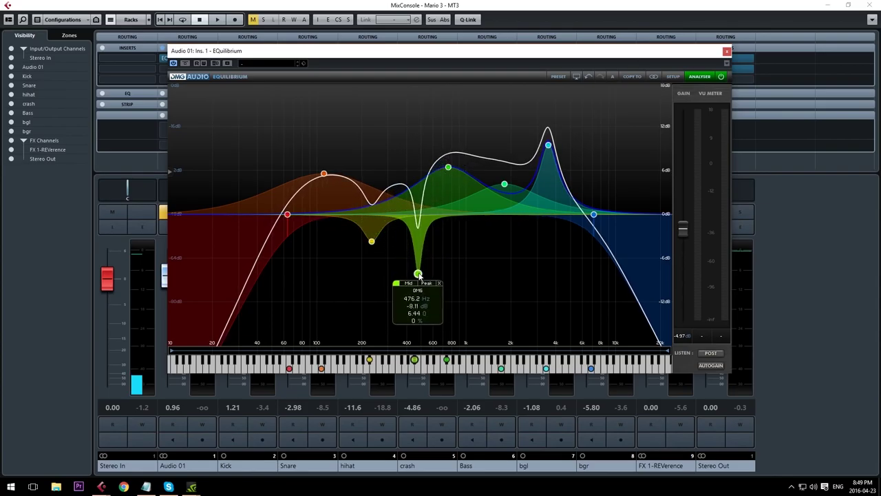
During playback, refine the EQ: upper peak 4.2 kHz, gentler low cut, high cut 8.5 kHz, 9.5 kHz peak
key("space")
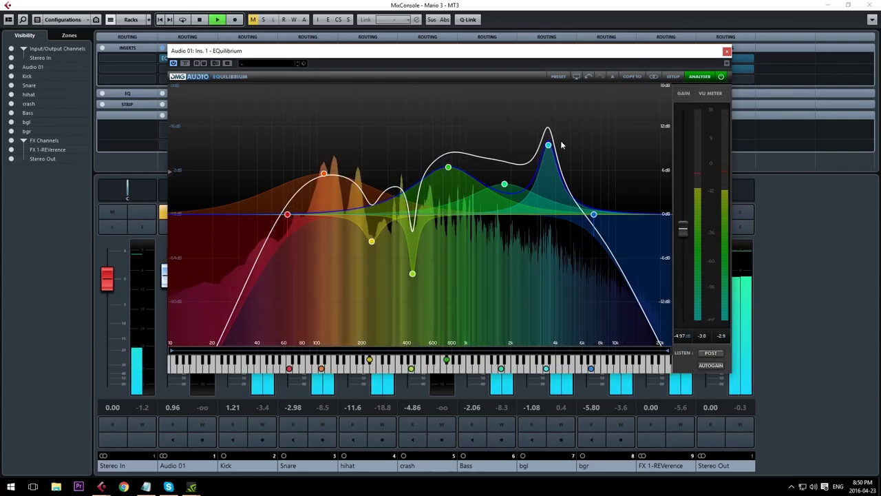
left_click_drag(548, 145, 564, 147)
left_click_drag(372, 241, 379, 168)
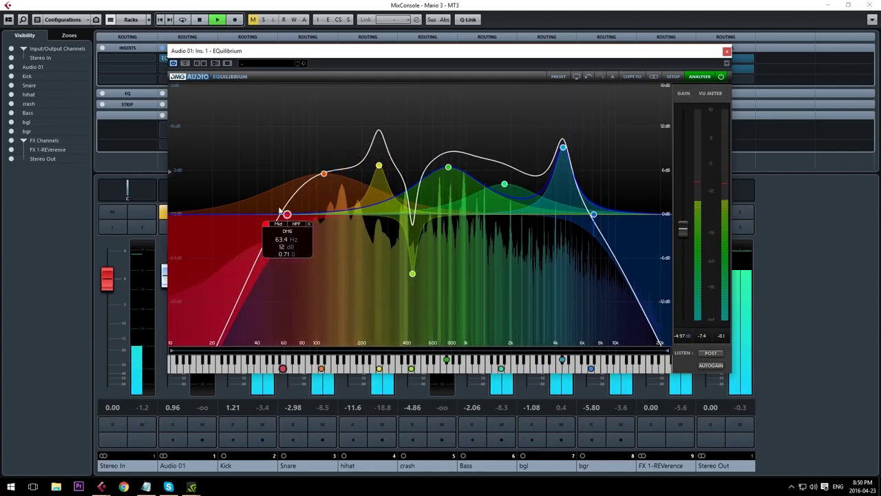
left_click_drag(287, 214, 256, 214)
left_click_drag(324, 173, 295, 150)
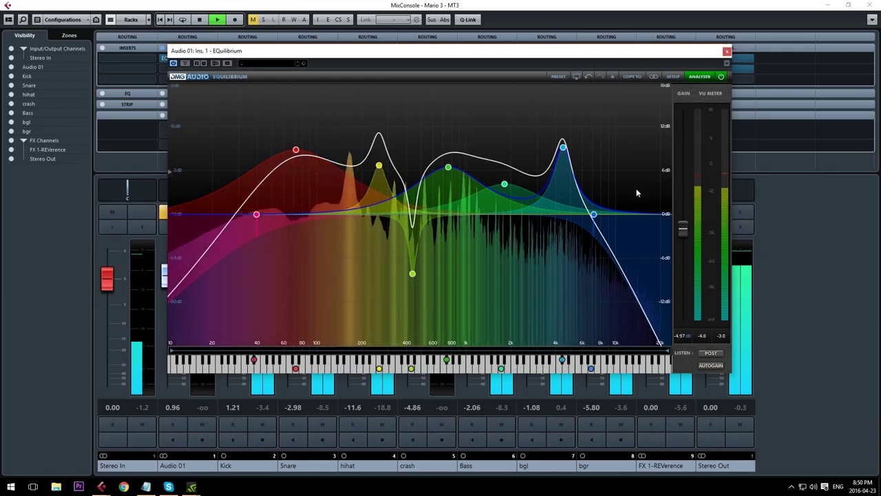
left_click_drag(596, 209, 612, 130)
double_click(599, 213)
Close the Audio 01 EQ window and move Stereo Out's EQ peak down to about 3.4 kHz
scroll(612, 129, "up", 3)
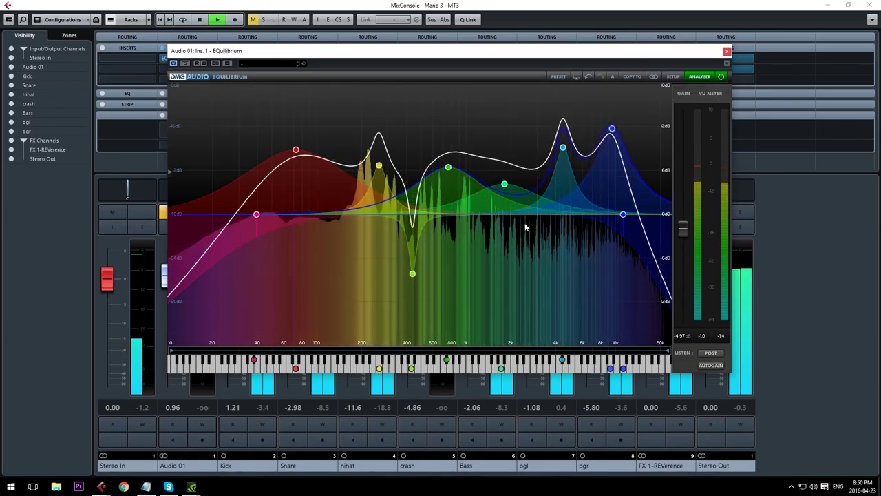
left_click(727, 51)
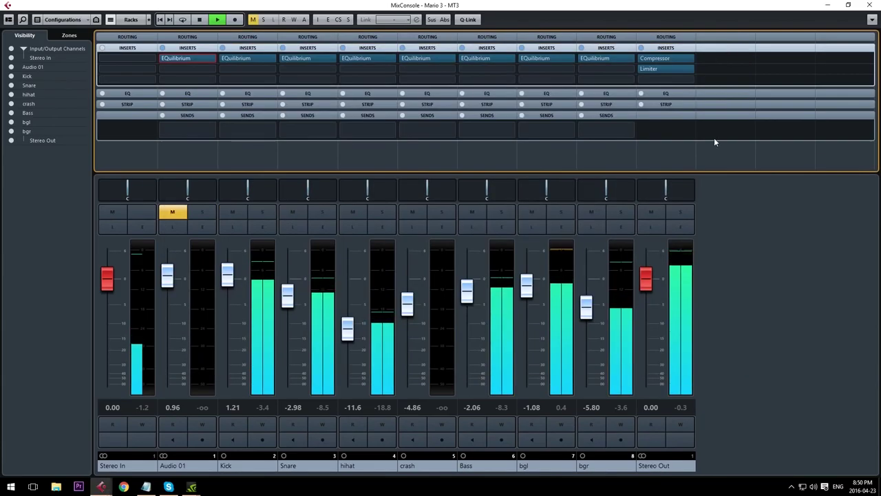
left_click(755, 261)
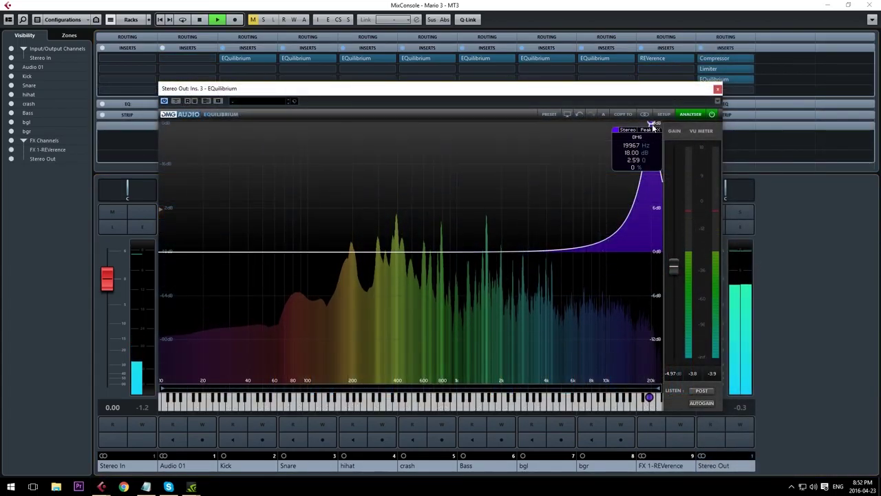
left_click_drag(651, 124, 396, 270)
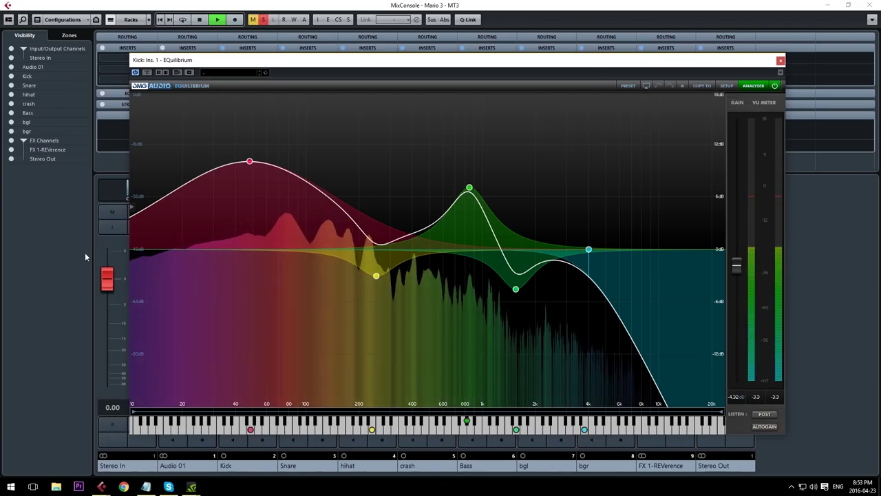
Pull the Snare EQ's tall 6.6 kHz peak down and widen it
mouse_move(249, 161)
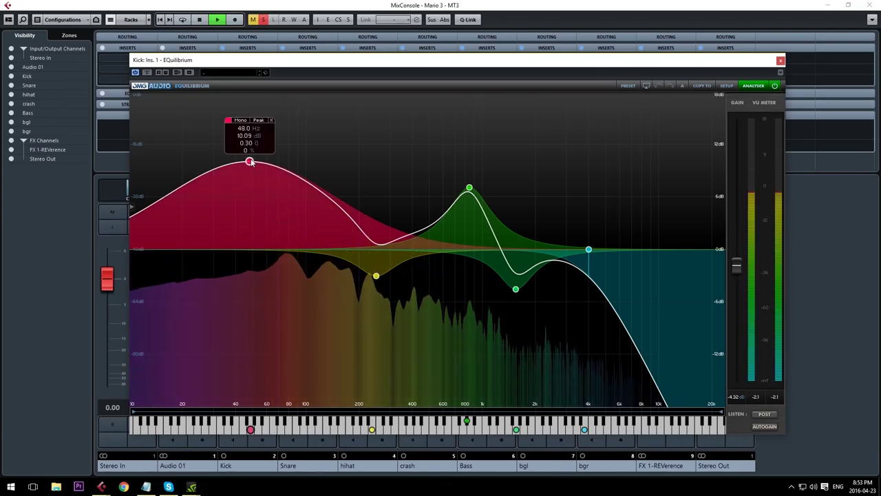
mouse_move(470, 188)
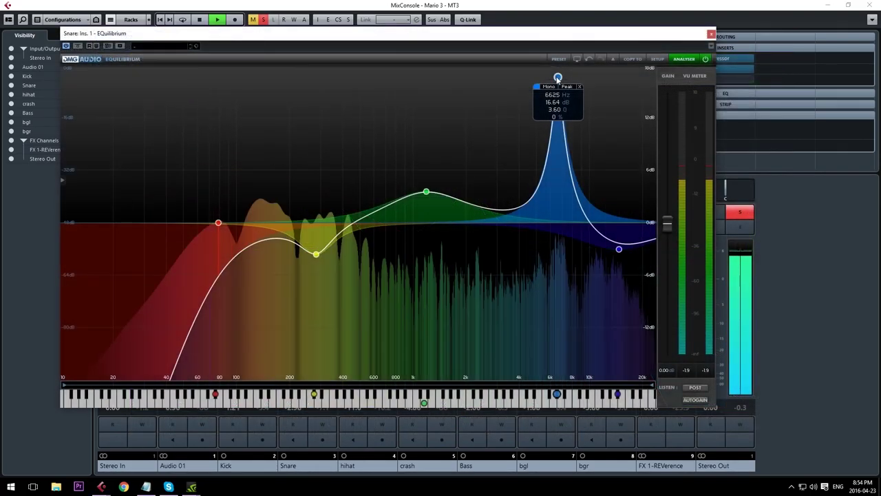
left_click_drag(557, 83, 549, 186)
scroll(549, 186, "down", 3)
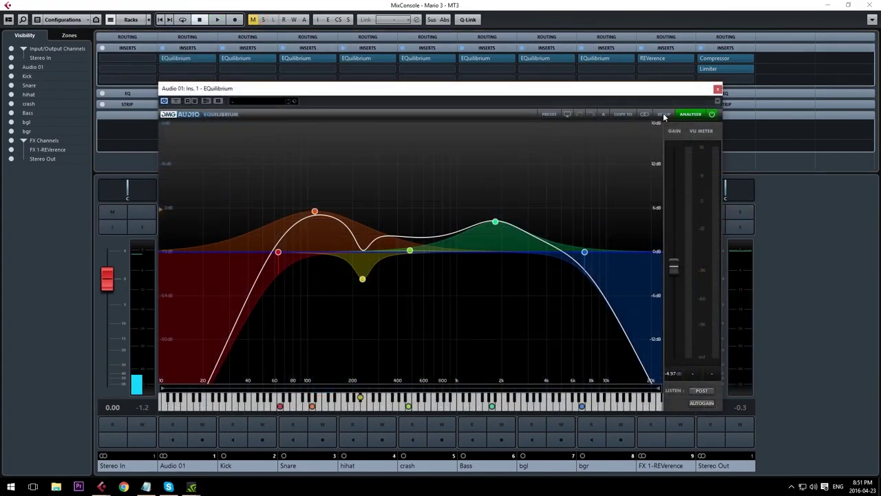
Browse the Alex JaJa and Misc EQuilibrium preset categories without loading a preset
left_click(550, 115)
left_click(464, 127)
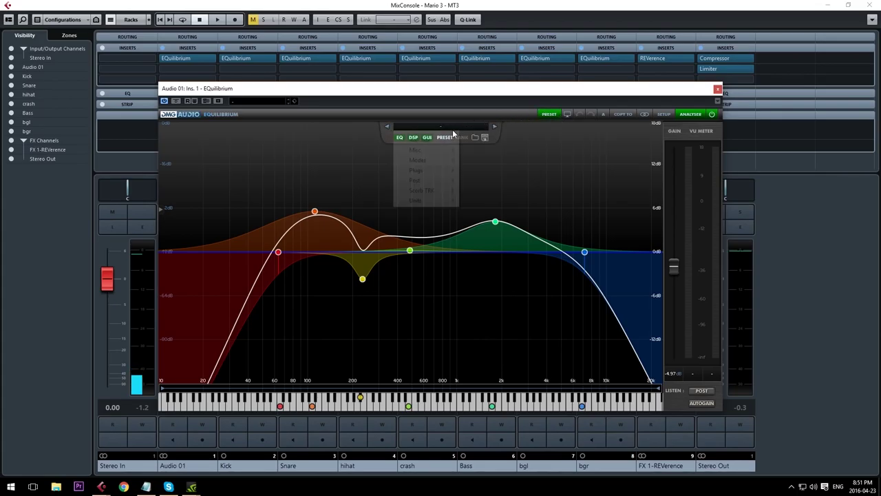
mouse_move(431, 142)
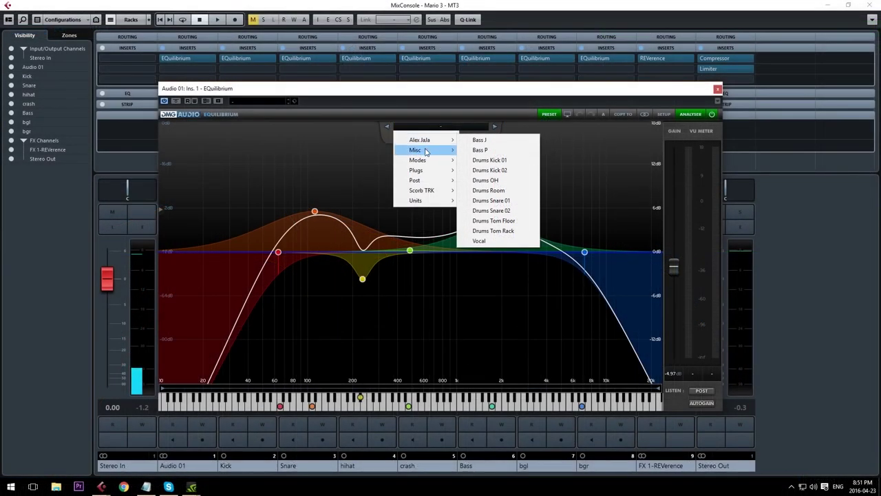
mouse_move(426, 151)
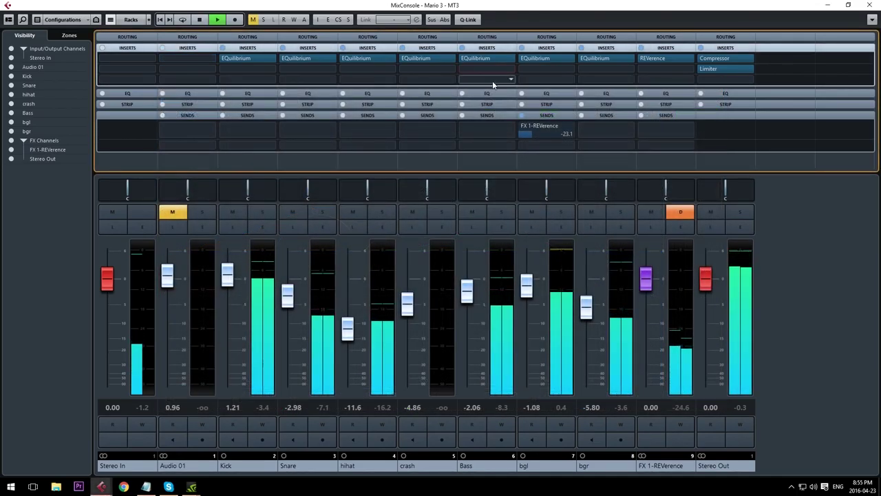
Put a Dynamics Compressor on Bass's second insert and move its window aside
left_click(513, 69)
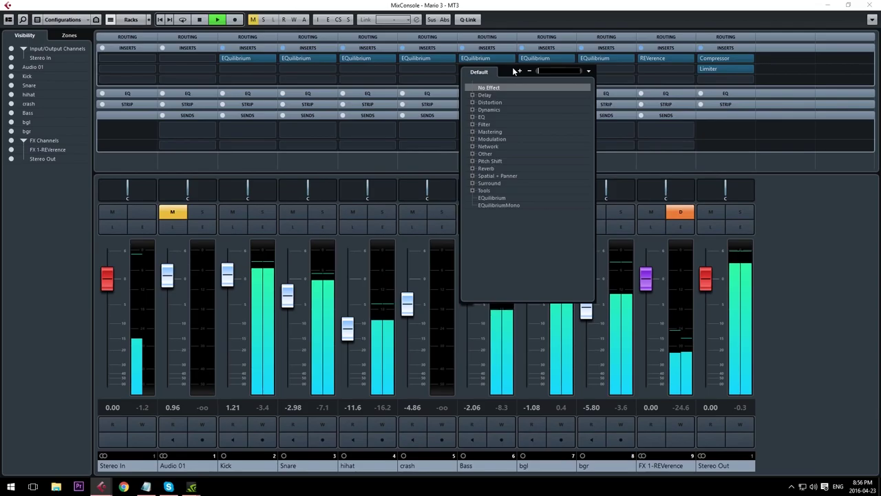
left_click(472, 110)
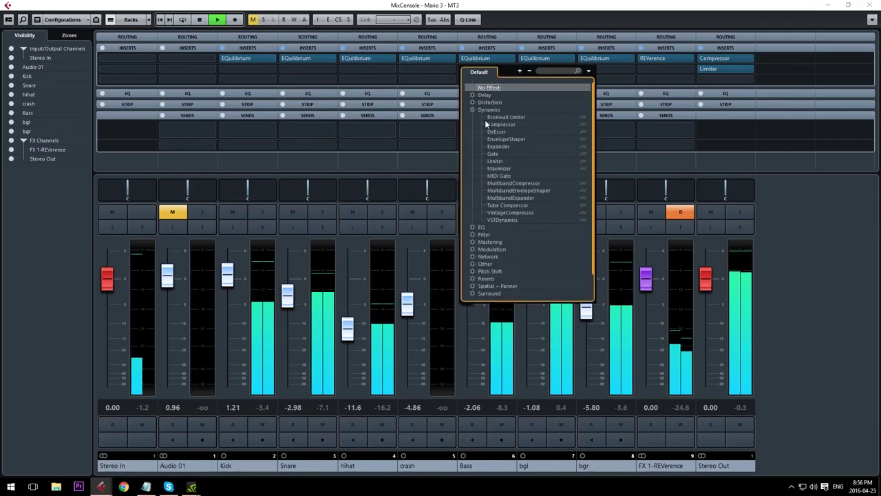
left_click(495, 126)
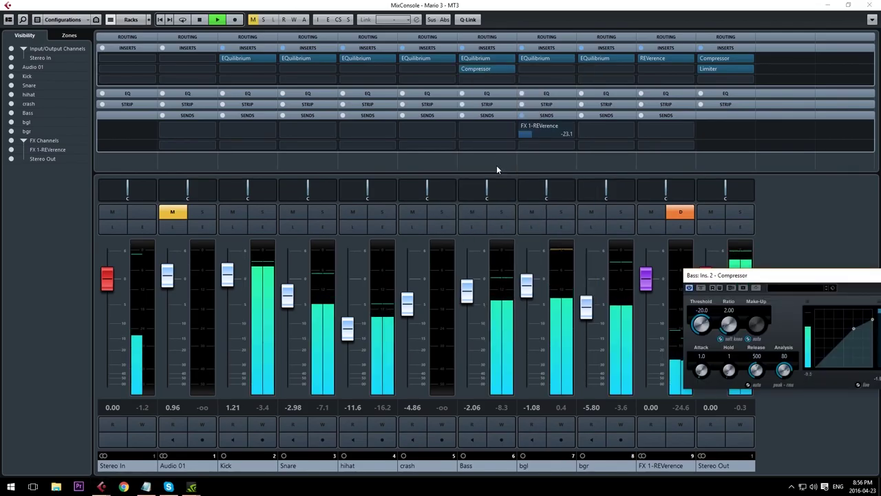
left_click_drag(759, 277, 322, 133)
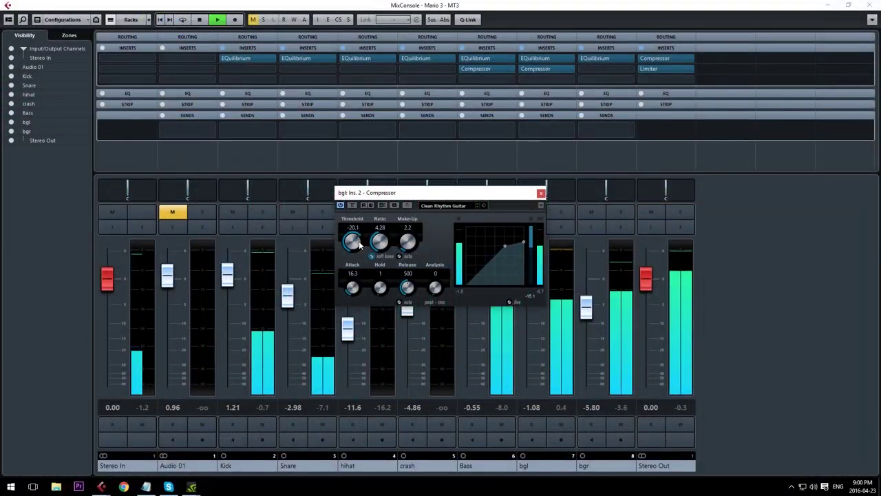
Close the bgl compressor and add a Compressor to Kick's second insert
left_click(541, 194)
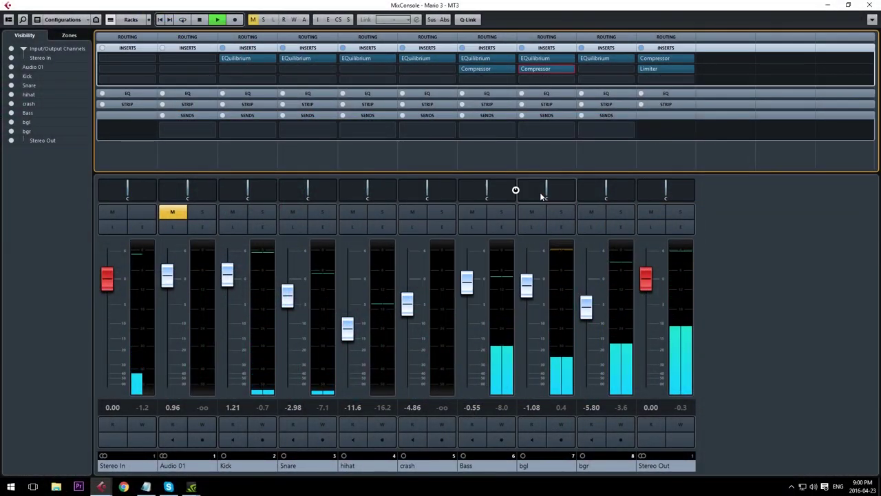
left_click(527, 290)
left_click(274, 69)
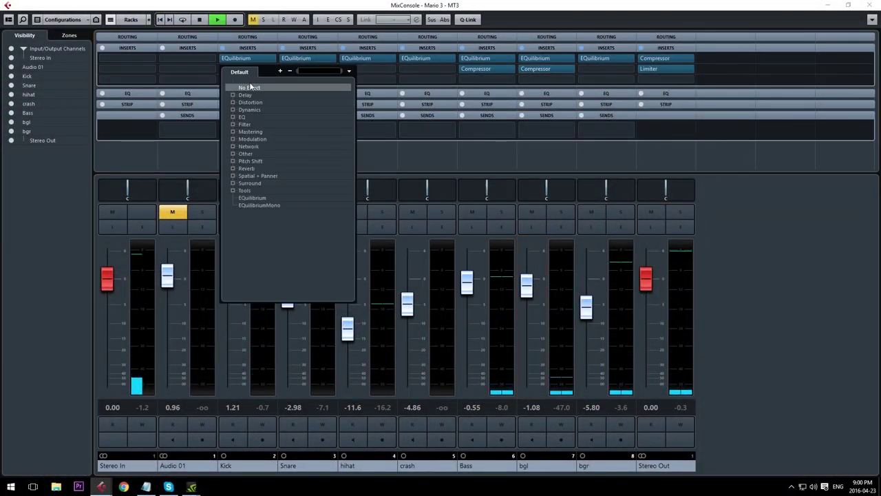
left_click(233, 110)
left_click(269, 131)
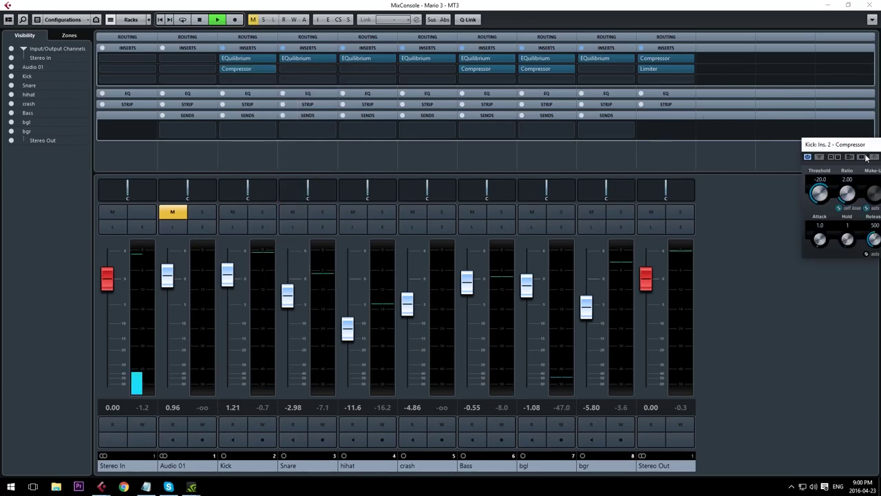
left_click_drag(866, 159, 222, 143)
Browse the Kick compressor's presets without applying one, then close its window
left_click(221, 143)
left_click(780, 211)
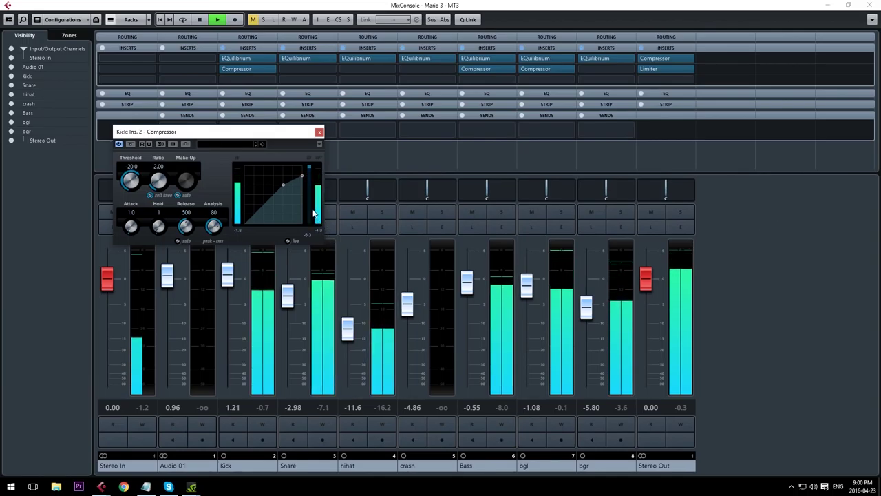
left_click(227, 144)
scroll(278, 275, "down", 10)
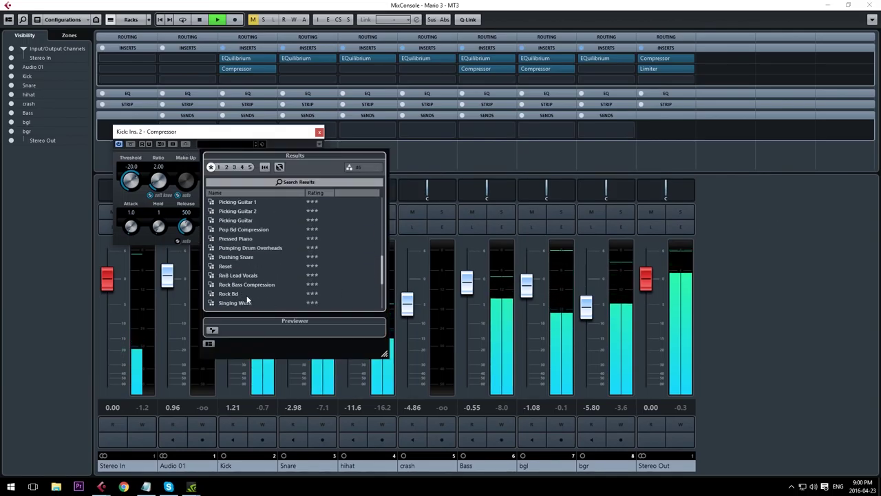
left_click(269, 133)
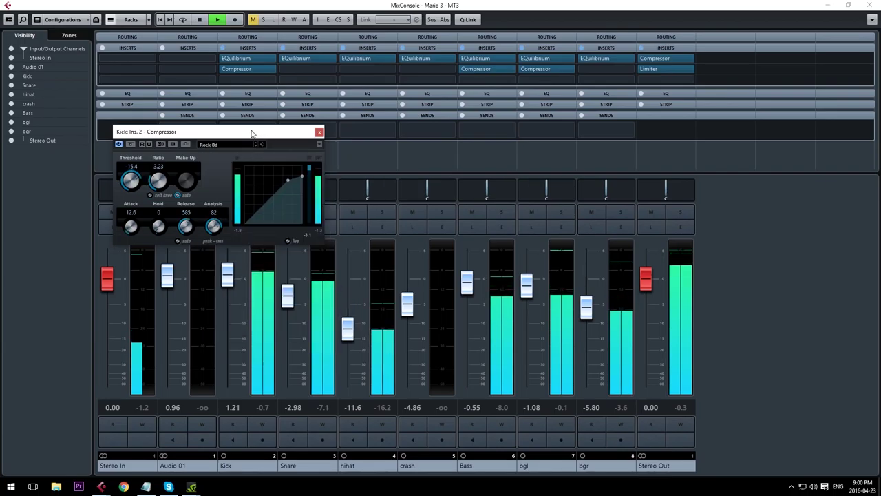
left_click_drag(250, 136, 272, 120)
left_click(347, 122)
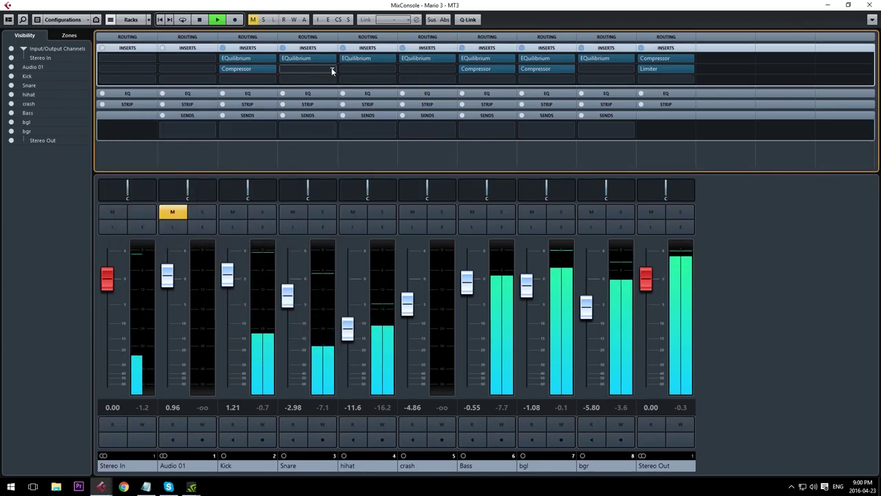
Add a Compressor to Snare's second insert with the Snare Compression 1 preset
left_click(331, 71)
left_click(293, 109)
left_click(316, 124)
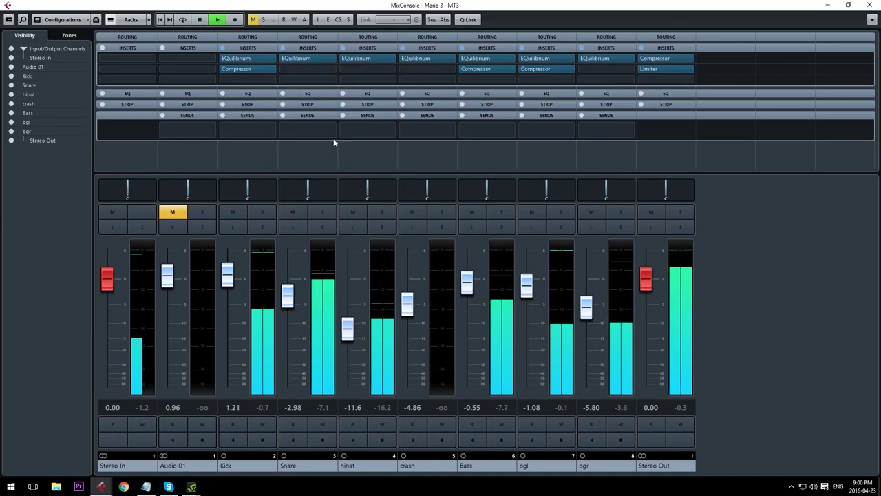
left_click(317, 178)
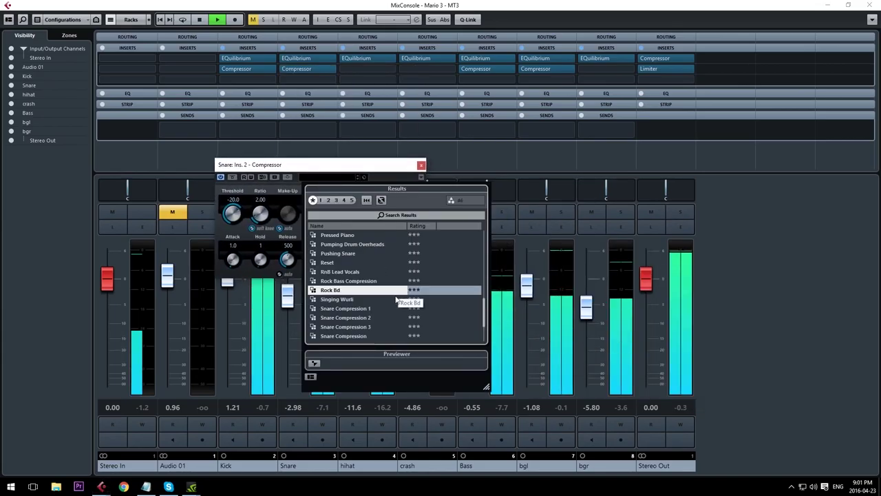
left_click(358, 169)
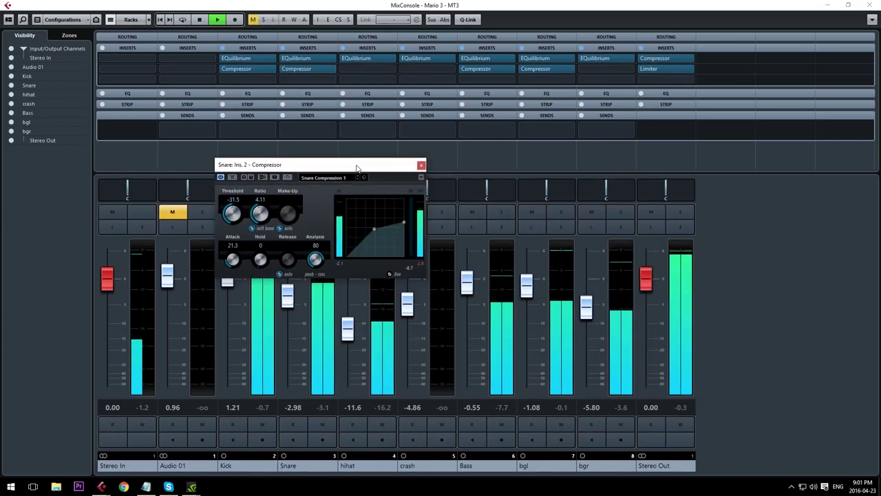
left_click(421, 165)
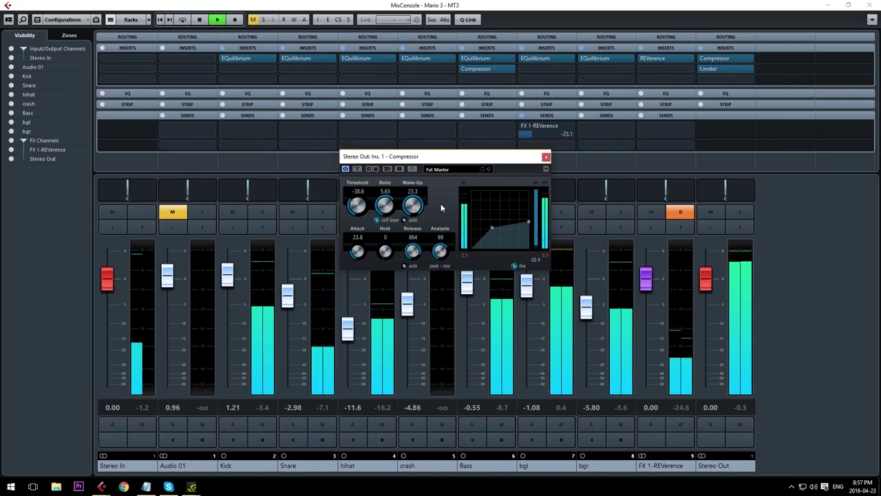
Close the Stereo Out Compressor window, keeping its Fat Master preset
left_click(546, 157)
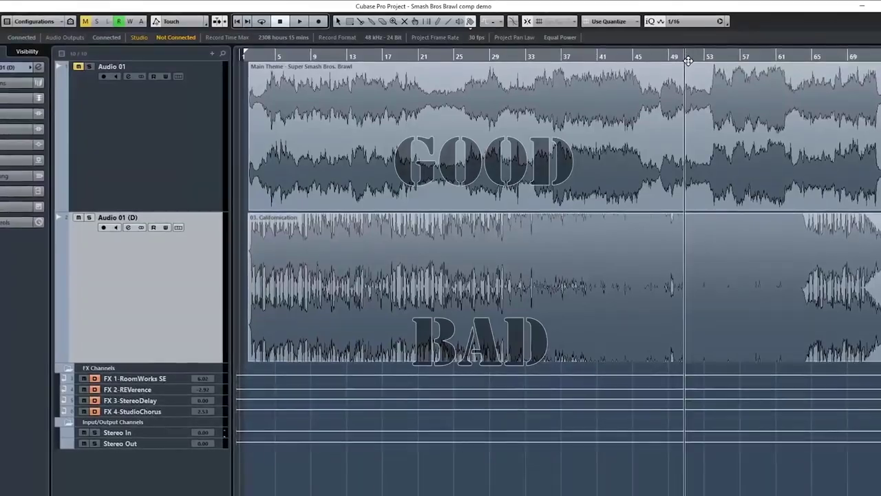
Zoom the timeline to compare the GOOD Main Theme and BAD Californication tracks
left_click_drag(677, 56, 879, 87)
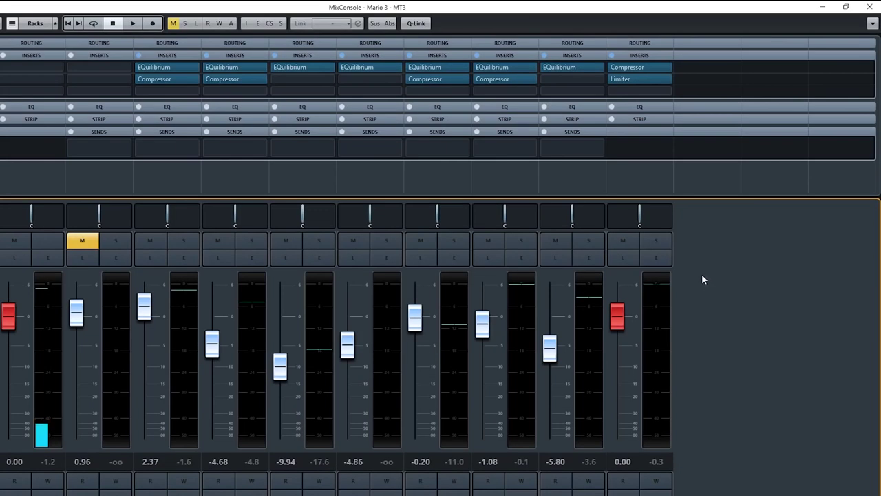
Add a REVerence FX channel and pick a chapel reverb preset
right_click(702, 274)
left_click(735, 348)
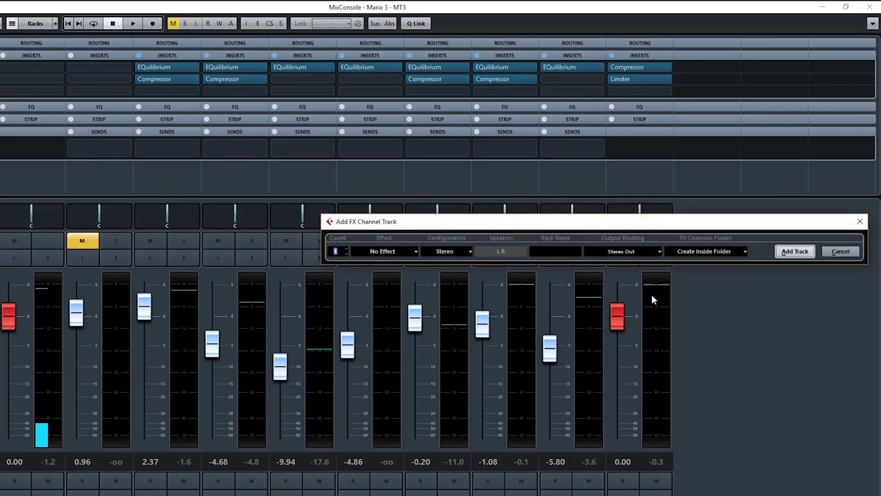
left_click(402, 252)
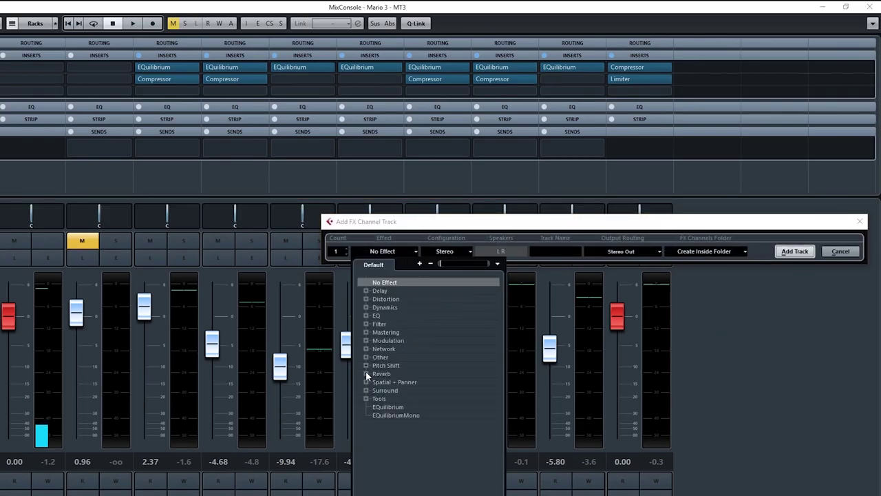
left_click(396, 390)
left_click(795, 252)
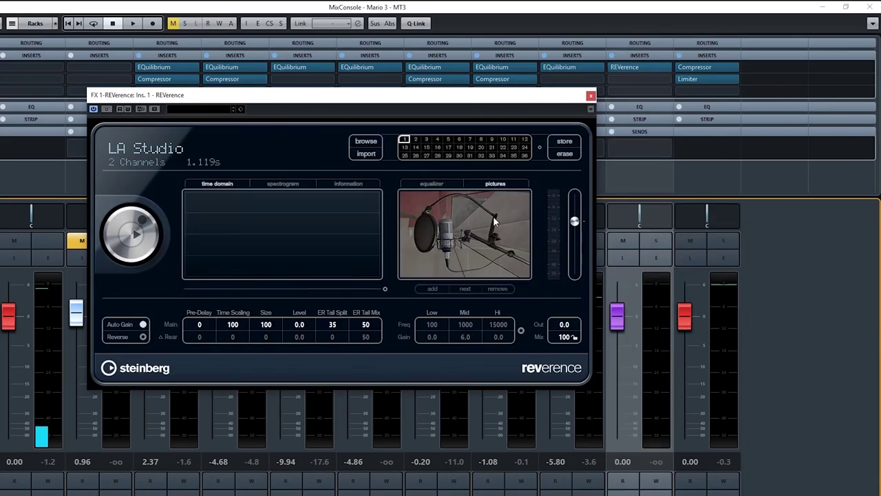
left_click(203, 109)
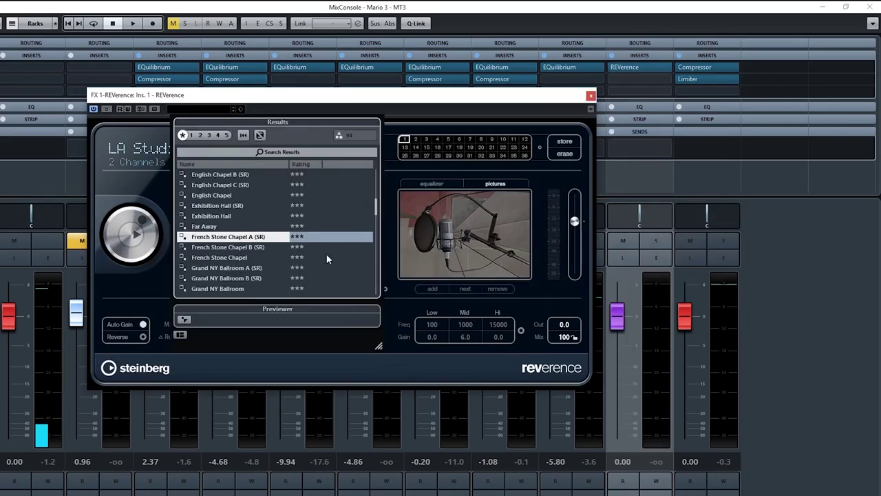
left_click(591, 97)
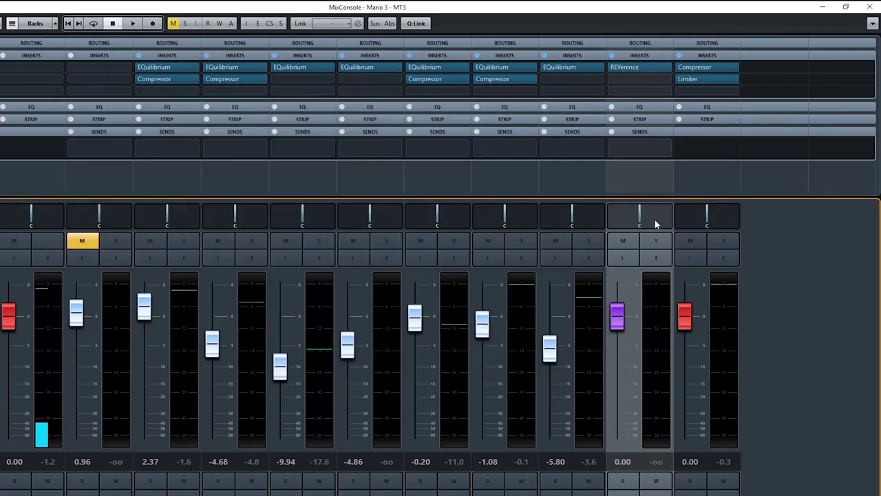
Add a StereoDelay FX channel loaded with the Sweet Vocal Delay preset
right_click(775, 276)
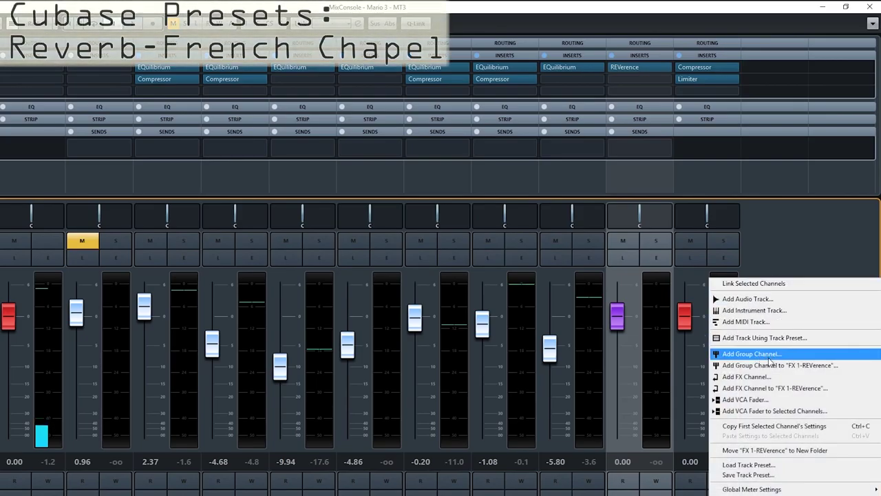
left_click(743, 377)
left_click(383, 251)
left_click(367, 291)
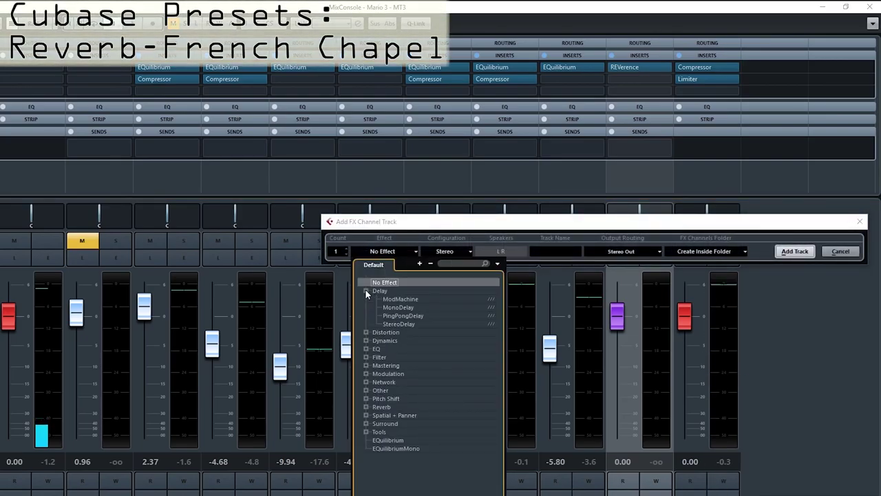
left_click(398, 324)
left_click(783, 252)
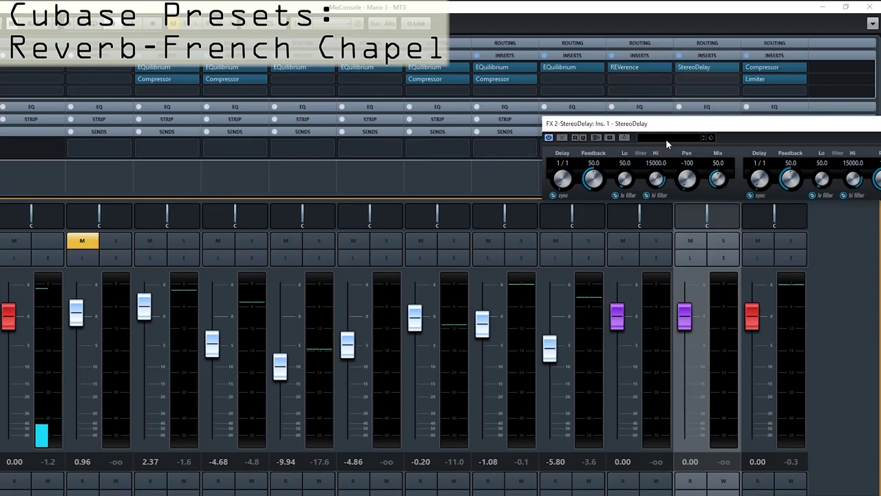
left_click_drag(666, 124, 421, 155)
left_click(425, 170)
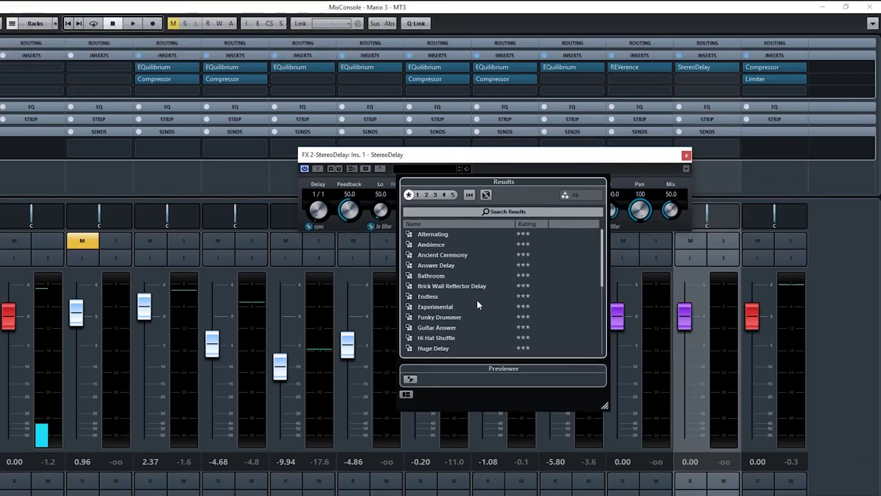
scroll(457, 329, "down", 5)
left_click(431, 328)
left_click(600, 156)
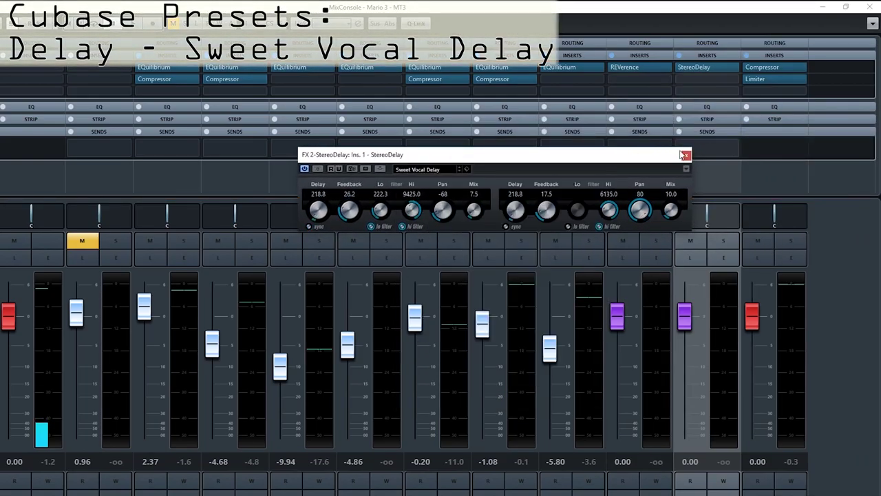
left_click(686, 155)
right_click(825, 319)
Create an FX 3-StudioChorus channel from the Modulation effects and load its 80s E-Piano preset
left_click(778, 205)
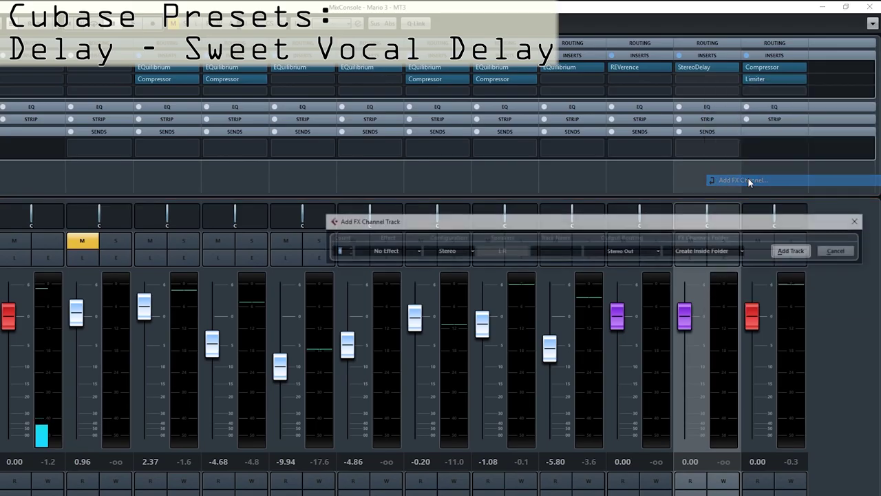
left_click_drag(509, 221, 295, 181)
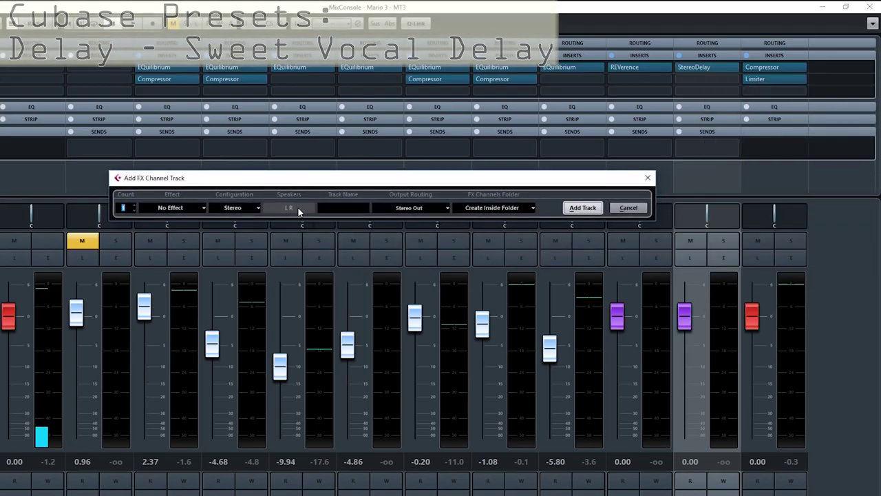
left_click(172, 207)
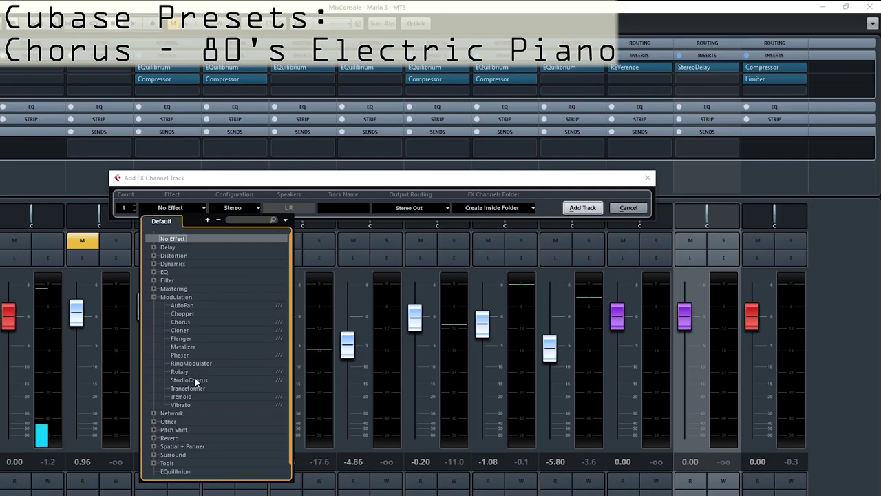
left_click(189, 380)
left_click(583, 207)
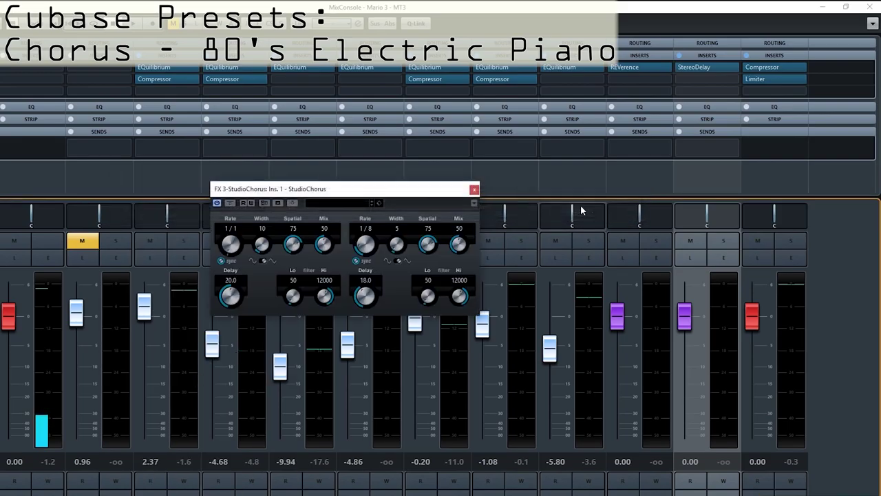
left_click(340, 202)
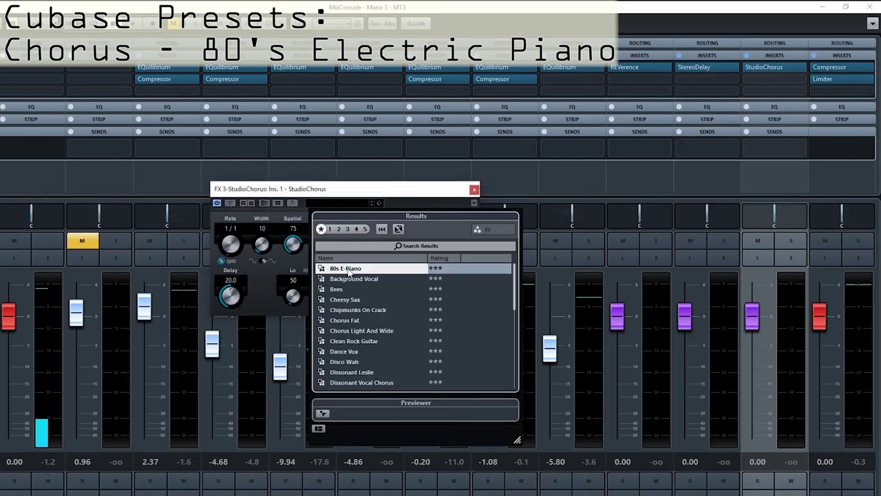
left_click(405, 191)
Start playback, solo the bgl channel and add reverb and second sends on it
left_click(474, 189)
key("space")
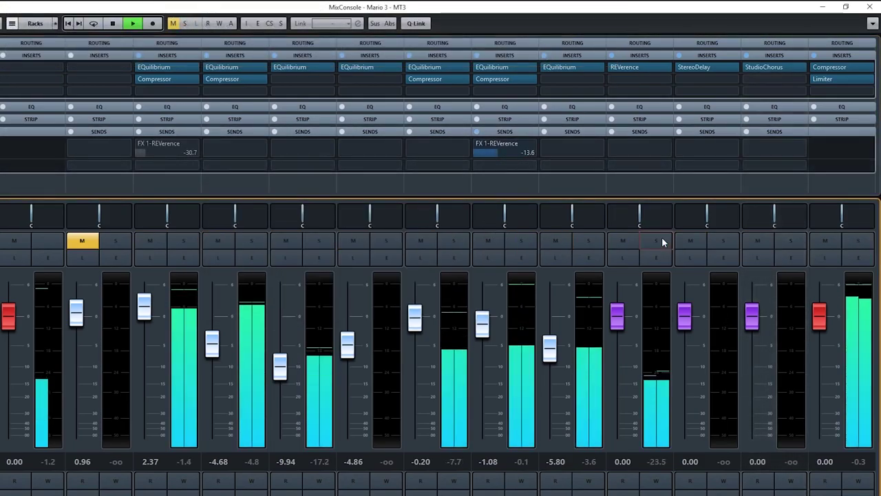
left_click(521, 241)
left_click(516, 153)
left_click(480, 168)
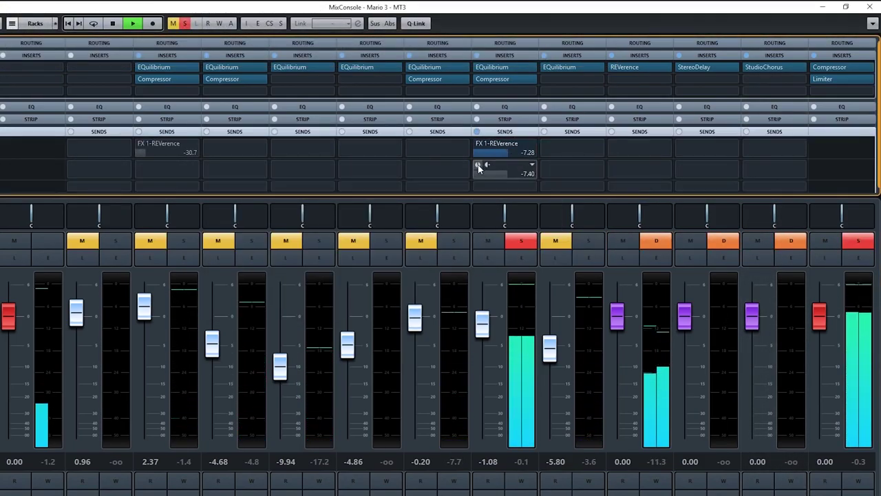
left_click_drag(538, 197, 539, 207)
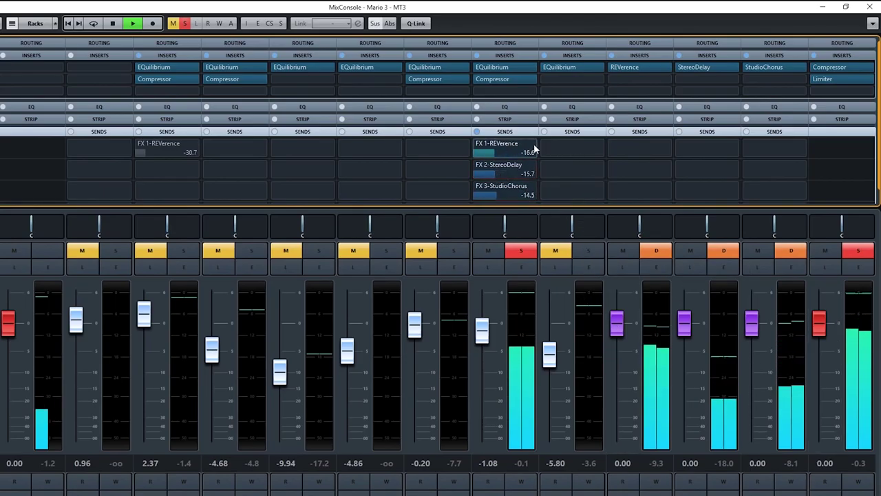
Route the bgr channel's sends to FX 1-REVerence and FX 2-StereoDelay, then solo it
left_click(562, 148)
left_click(582, 187)
left_click(565, 169)
left_click(584, 213)
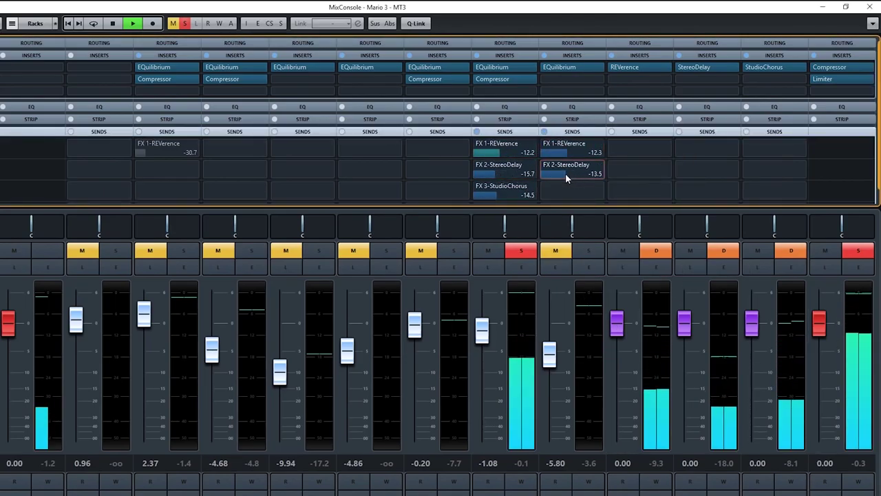
left_click(595, 250)
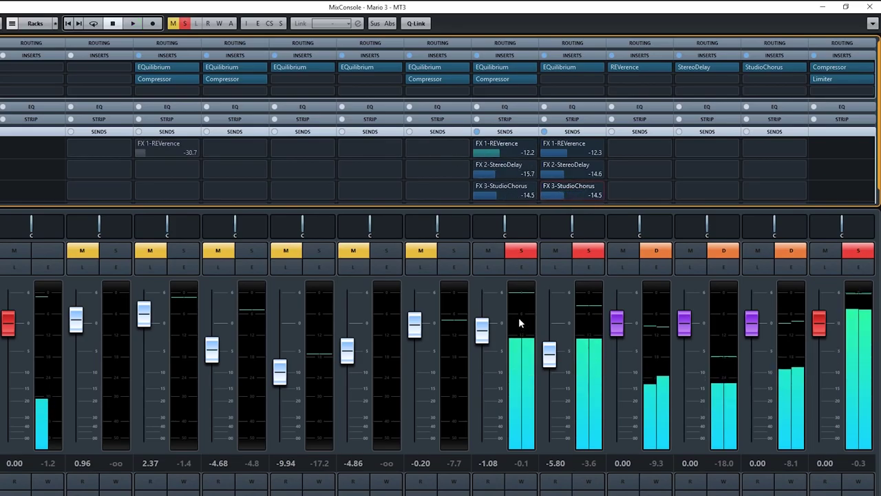
Route another vocal channel's second and third sends to FX 2-StereoDelay and FX 3-StudioChorus, then solo it
left_click(453, 250)
left_click(441, 172)
left_click(444, 217)
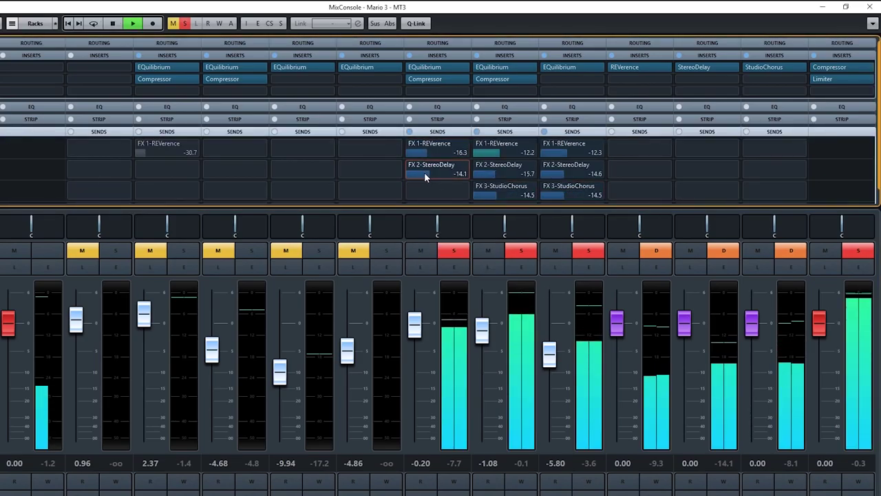
left_click(437, 192)
left_click(448, 246)
left_click(385, 252)
Solo the next vocal channel and route its first send to FX 1-REVerence
left_click(319, 250)
left_click(303, 146)
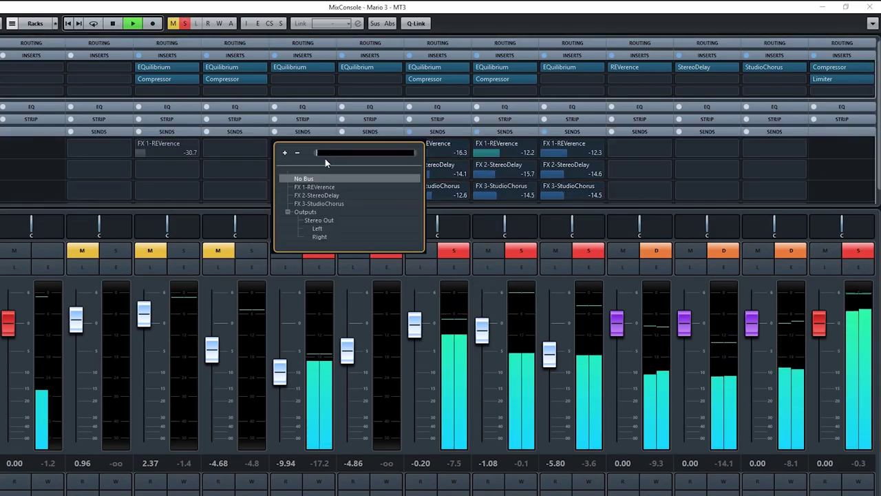
left_click(314, 181)
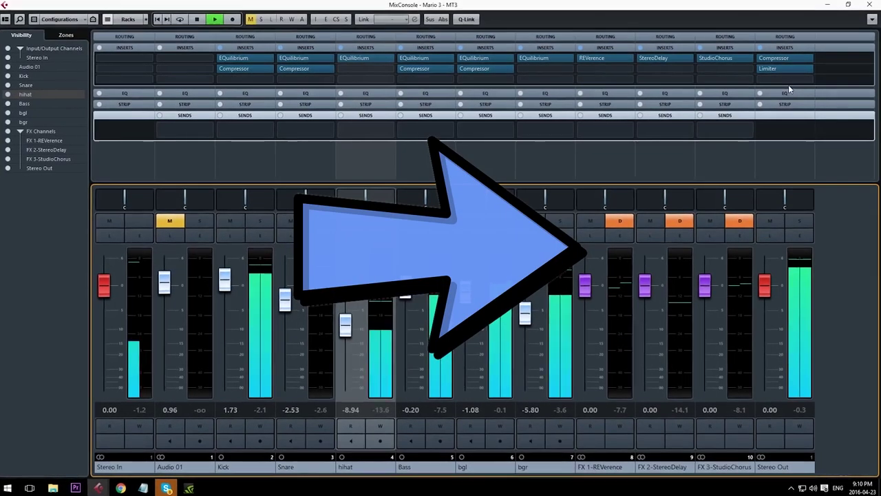
Insert REVerence and StereoDelay with the Sweet Vocal Delay preset on Stereo Out
left_click(789, 84)
left_click(781, 198)
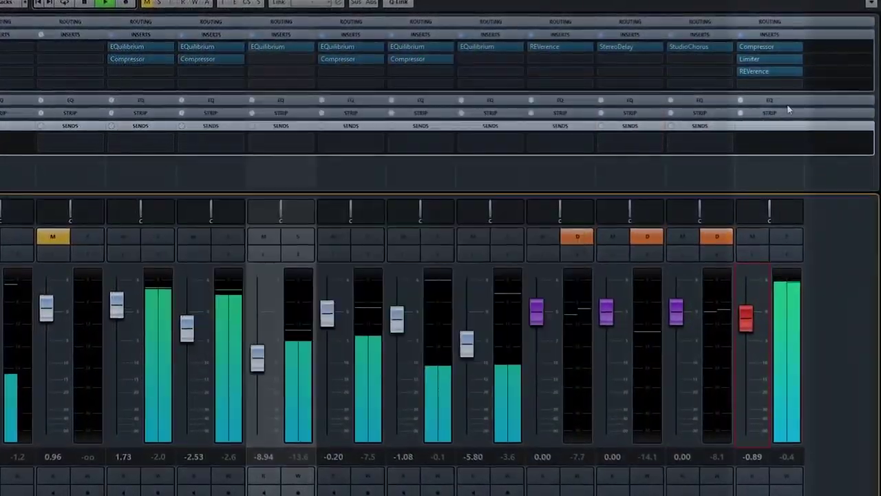
left_click(765, 82)
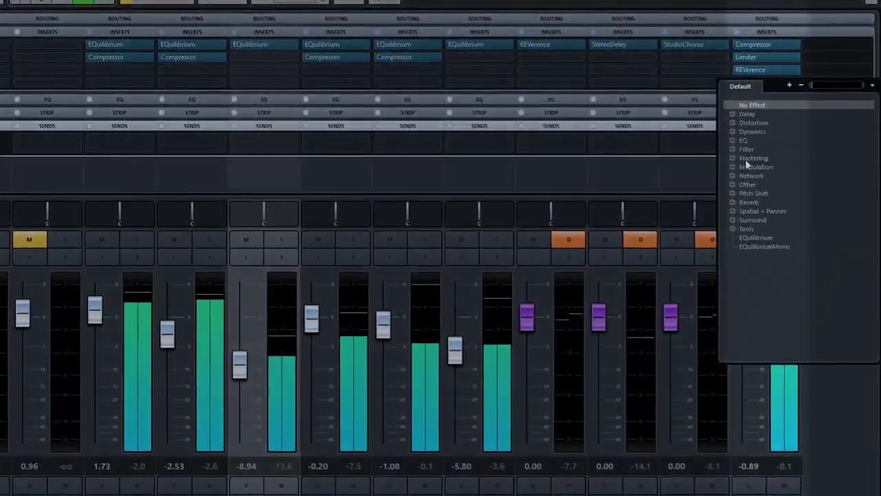
left_click(733, 114)
left_click(763, 143)
left_click(403, 293)
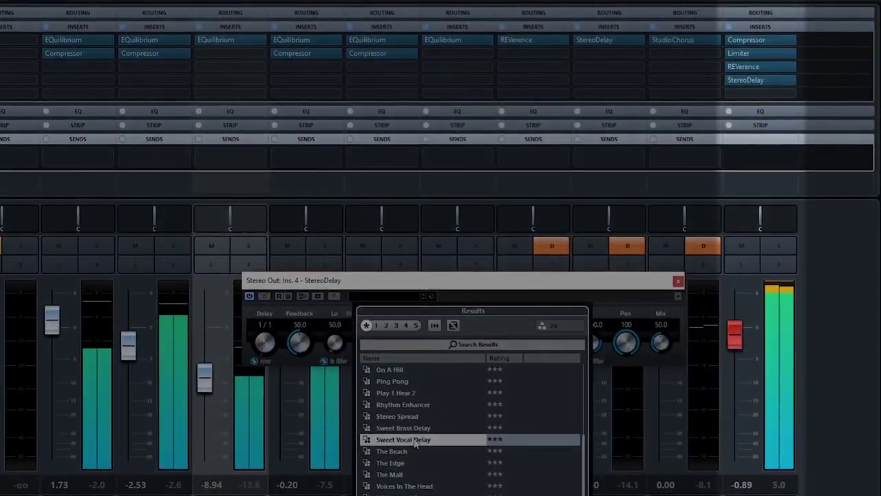
double_click(496, 386)
left_click(670, 286)
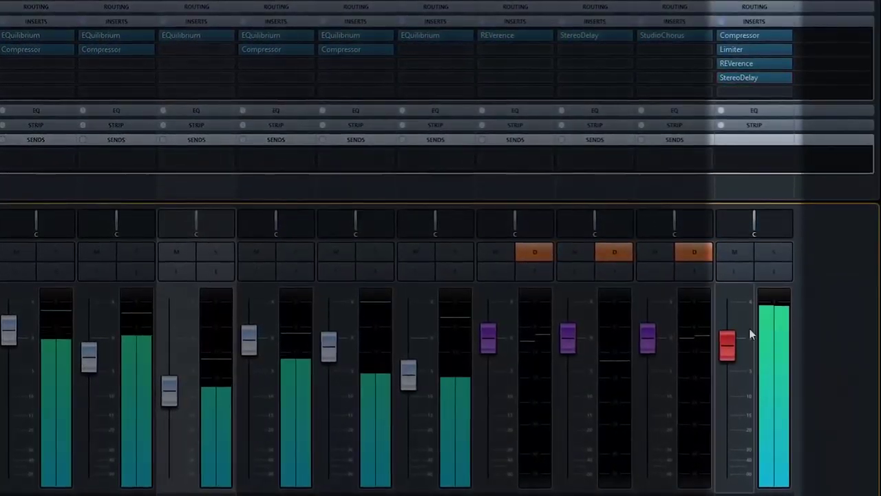
Add StudioChorus to Stereo Out with the 80s E-Piano preset
left_click(778, 91)
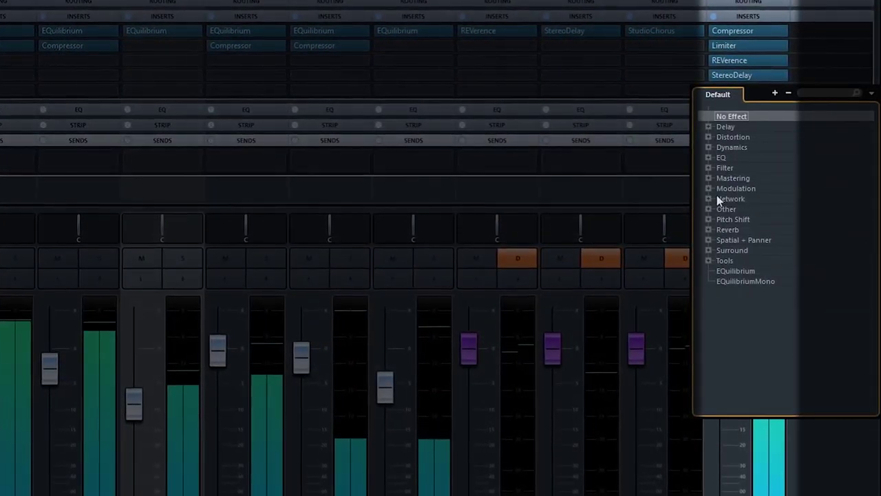
left_click(719, 188)
left_click(723, 292)
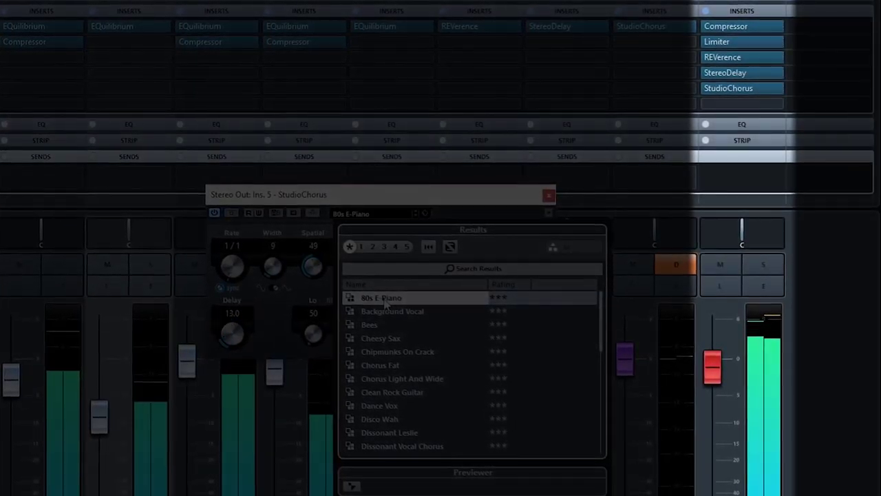
double_click(400, 295)
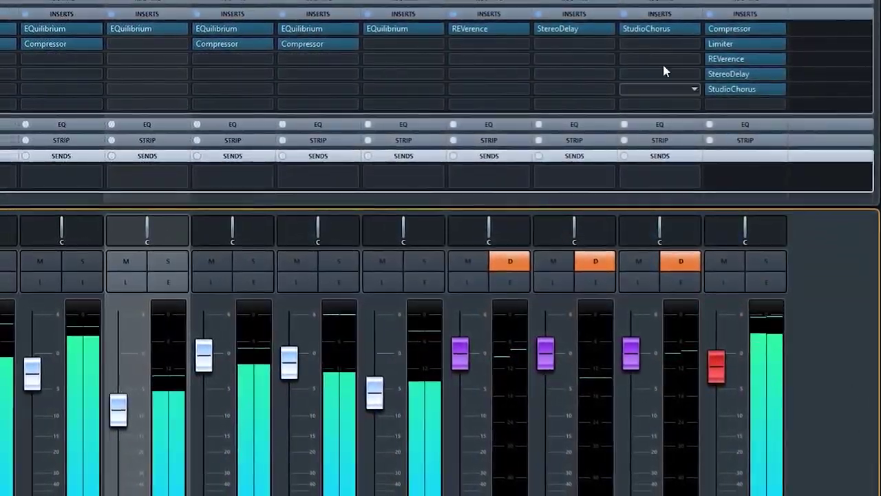
Move Compressor and Limiter below the new effects and set the Stereo Out fader to 0.00
left_click_drag(722, 40, 744, 104)
left_click_drag(747, 29, 746, 63)
left_click_drag(749, 119, 752, 86)
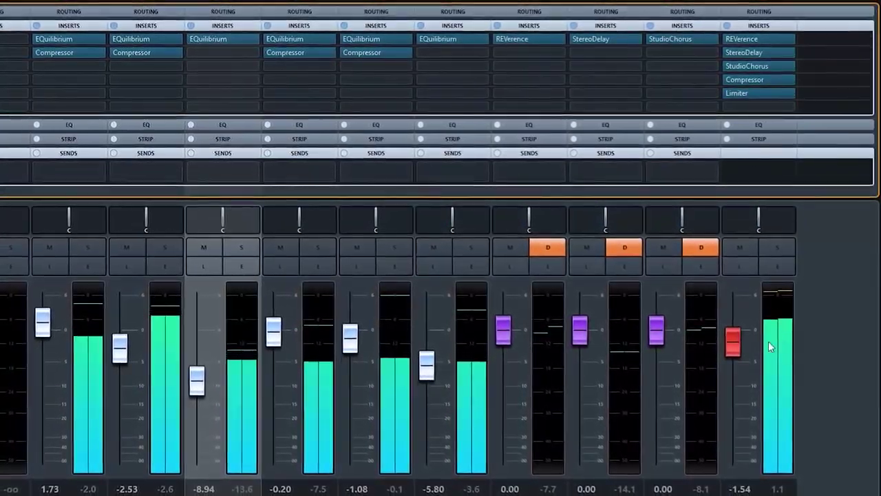
left_click_drag(736, 356, 849, 277)
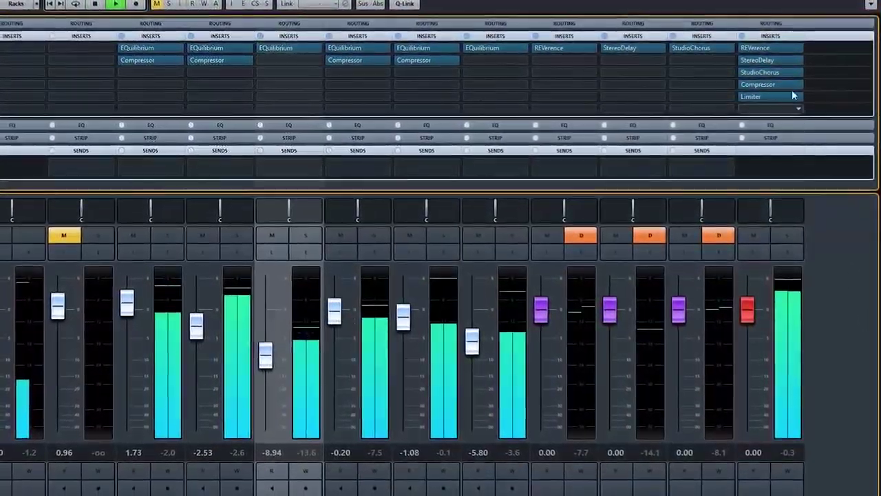
Review the StudioChorus, StereoDelay and REVerence editors on Stereo Out, then start playback
left_click(764, 71)
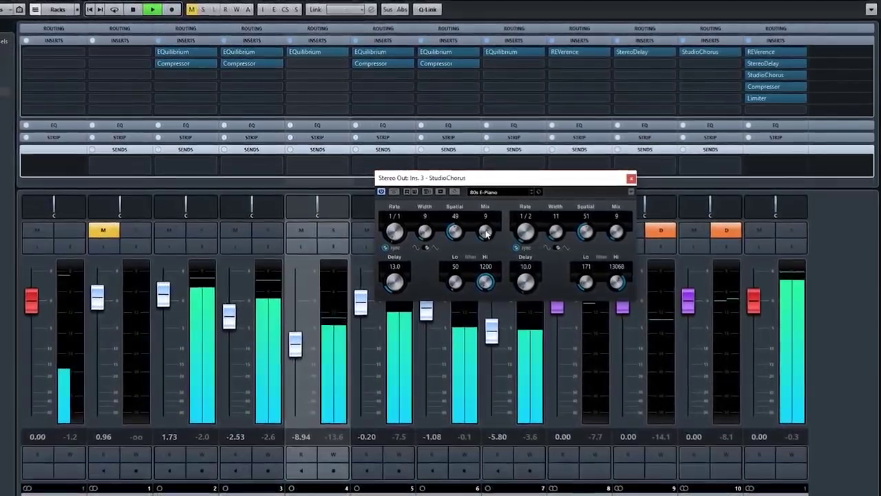
left_click(627, 179)
left_click(785, 62)
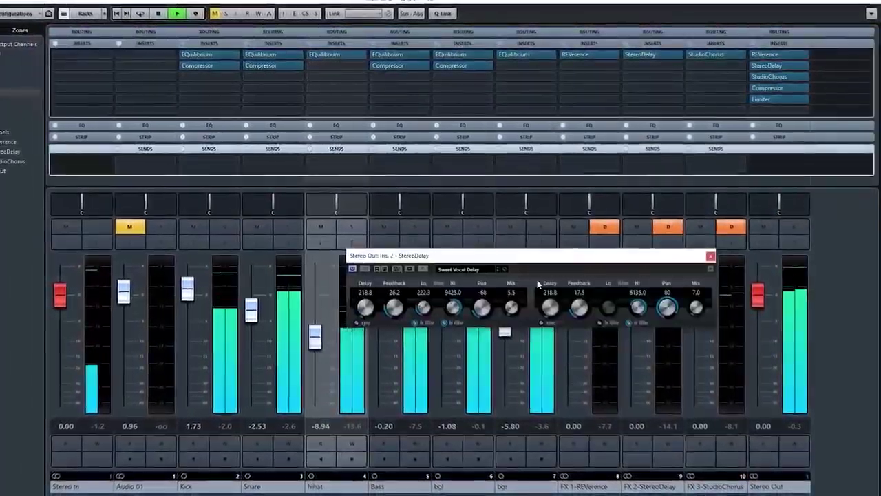
left_click(713, 254)
left_click(766, 55)
left_click(671, 75)
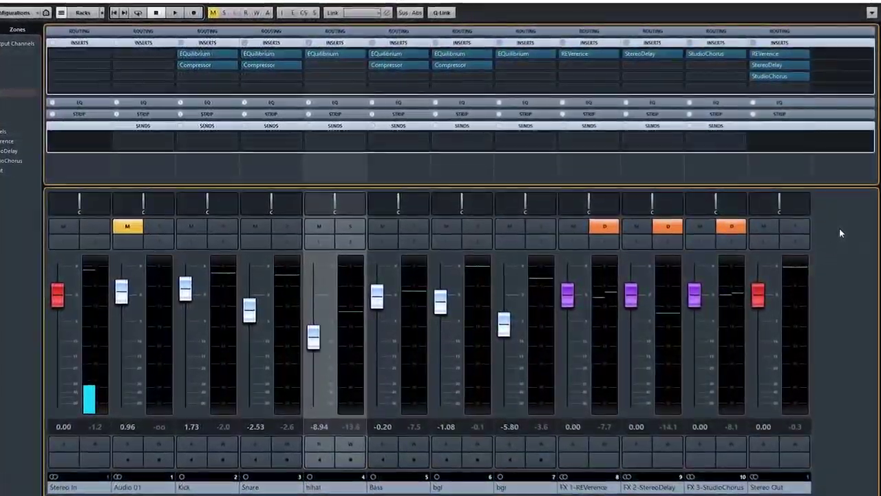
key("space")
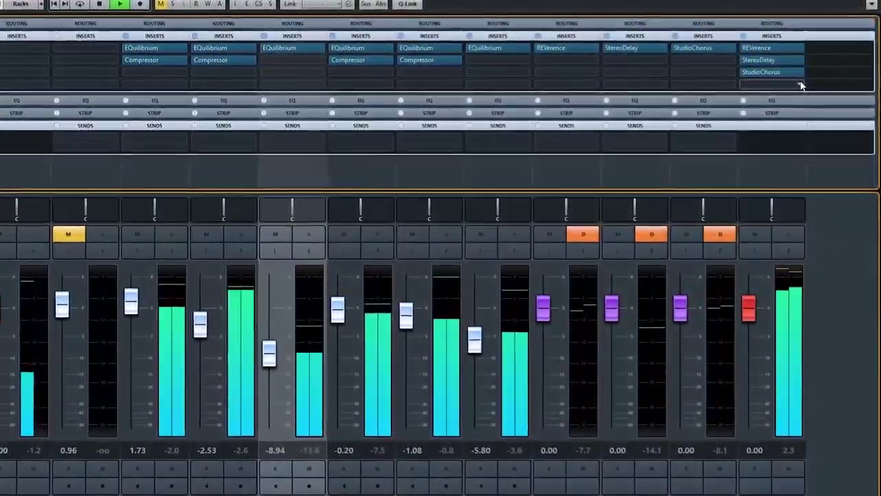
Add a Compressor to the next Stereo Out insert and load the Fat Master preset
left_click(801, 84)
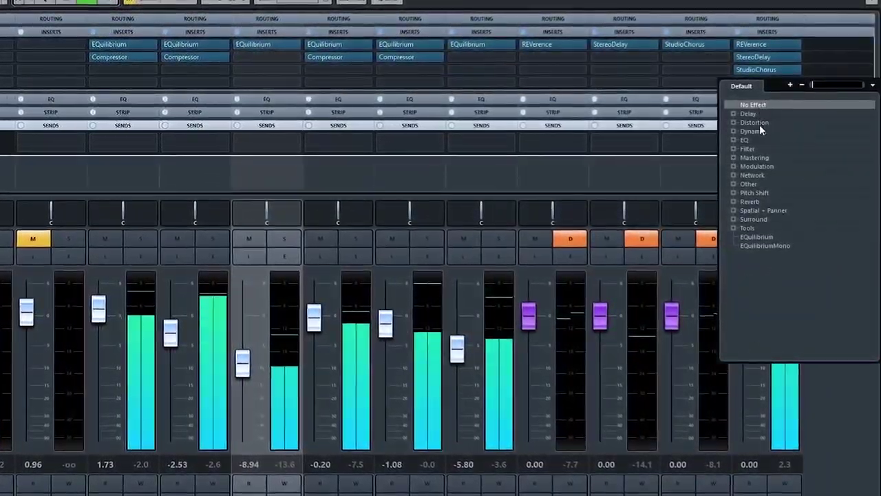
left_click(742, 131)
left_click(761, 150)
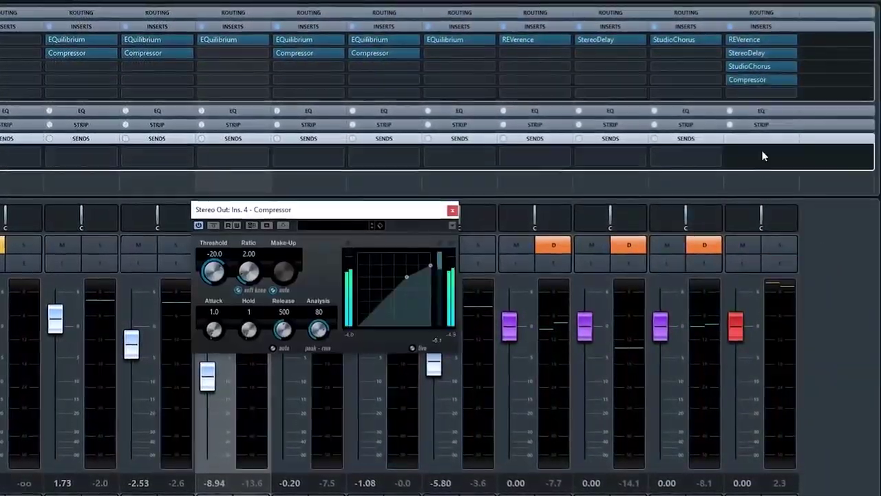
left_click(373, 227)
scroll(391, 387, "down", 2)
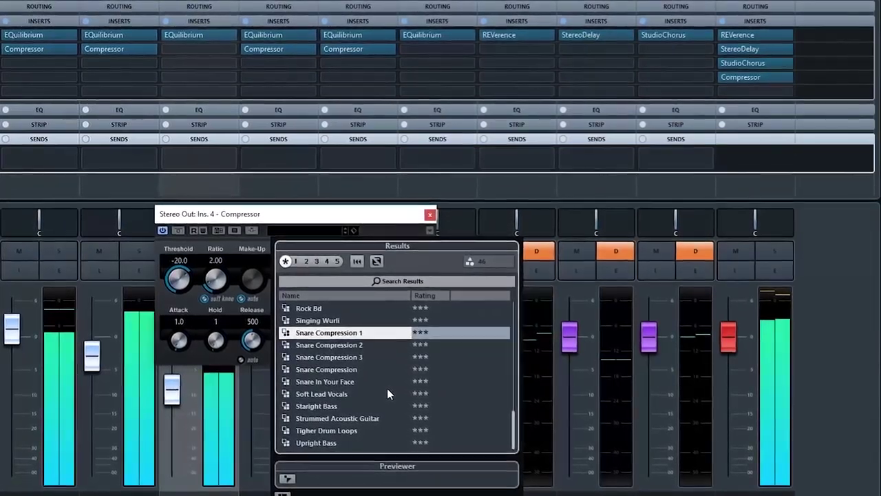
scroll(384, 390, "up", 5)
left_click(317, 334)
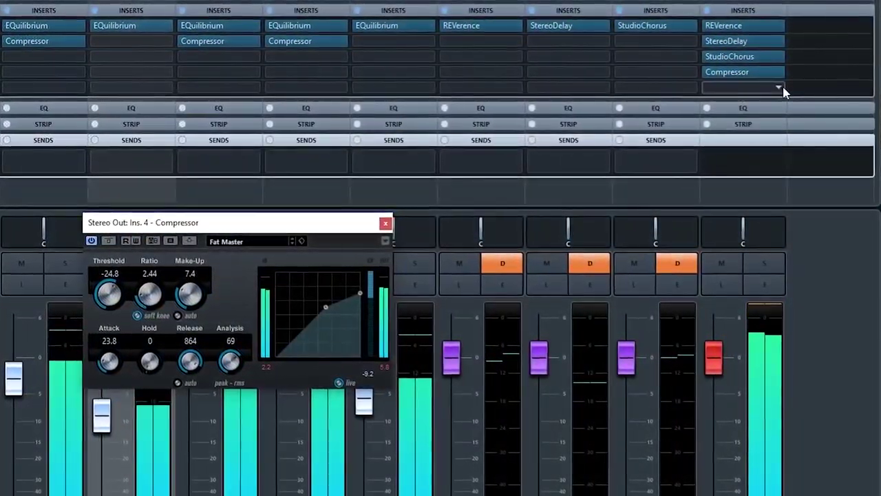
Add a Limiter after the Compressor with input 0.3 and output -0.3, and close the Compressor window
left_click(783, 93)
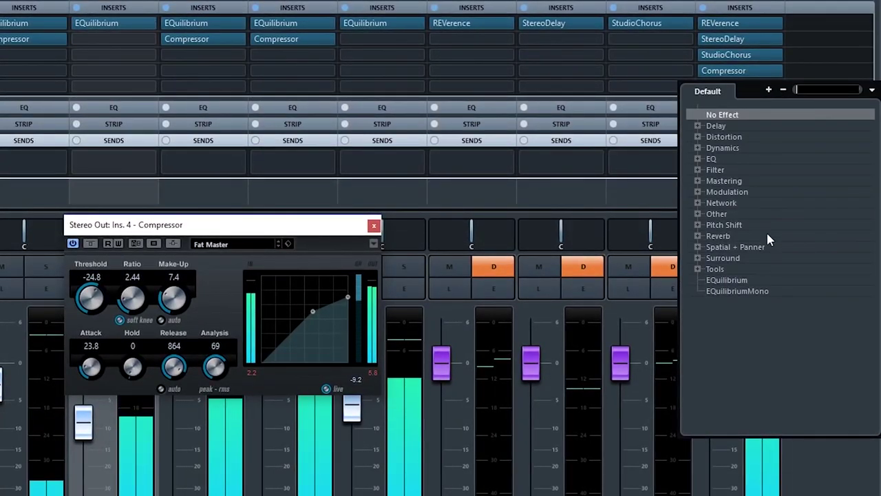
left_click(697, 147)
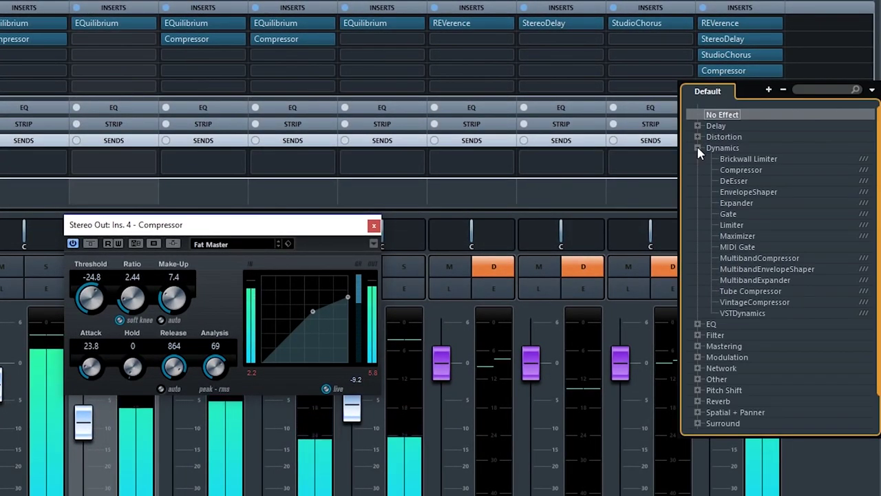
left_click(733, 224)
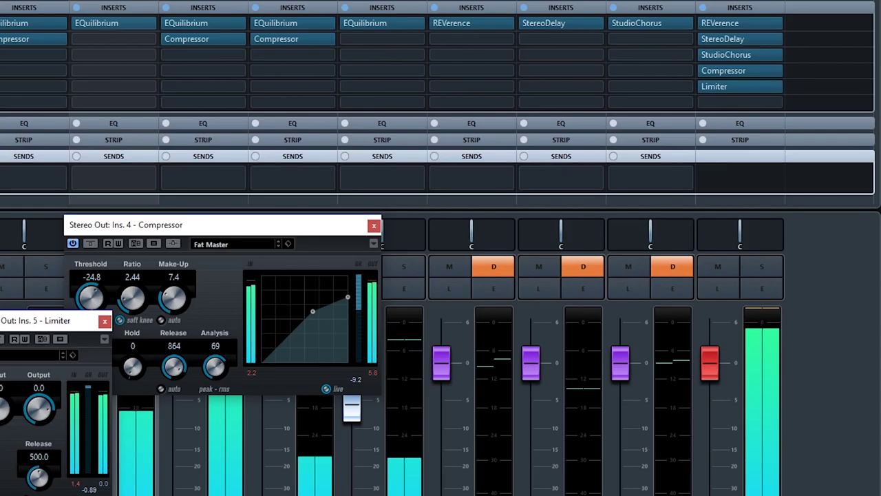
left_click_drag(41, 364, 563, 147)
left_click(528, 238)
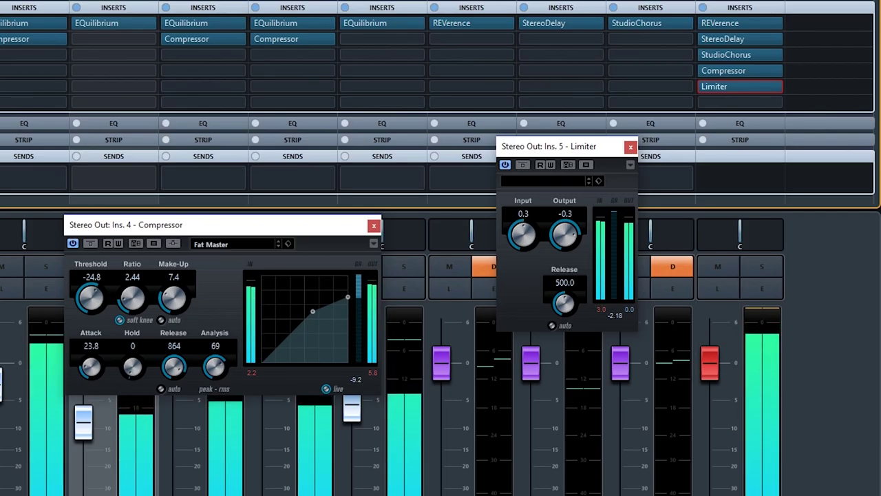
left_click(780, 367)
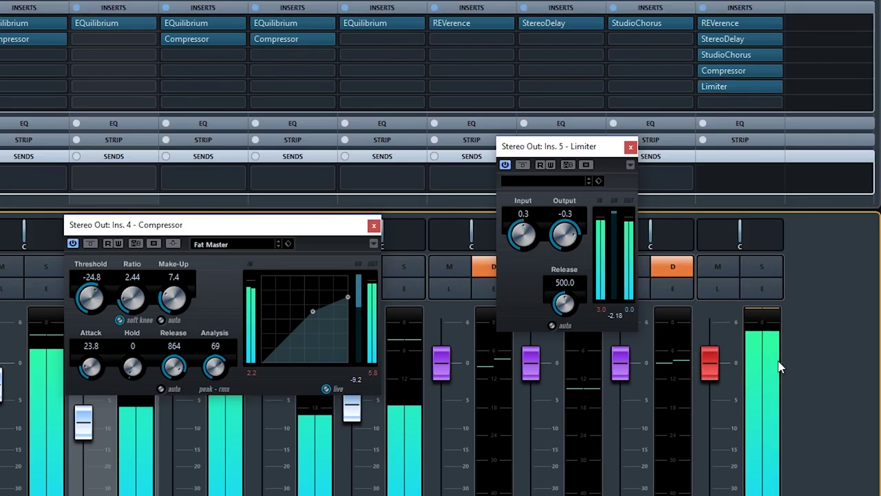
left_click(374, 227)
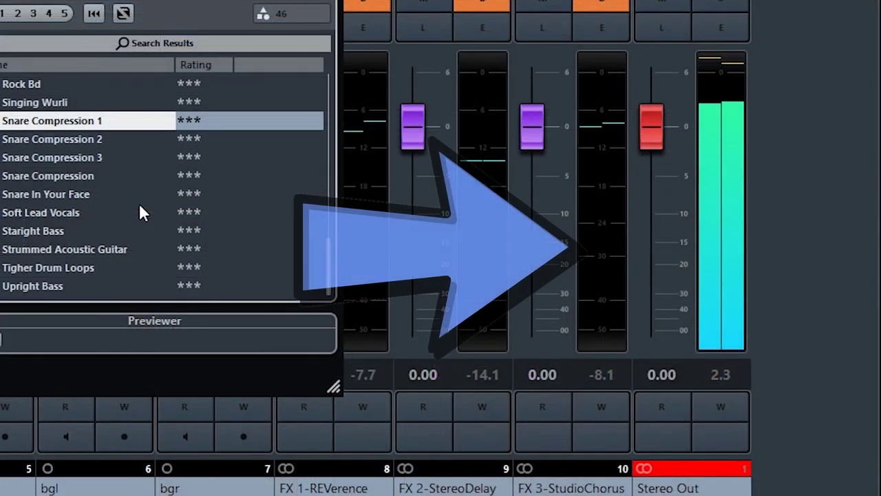
Select Fat Master in the MediaBay preset Results list
scroll(139, 203, "up", 10)
left_click(20, 119)
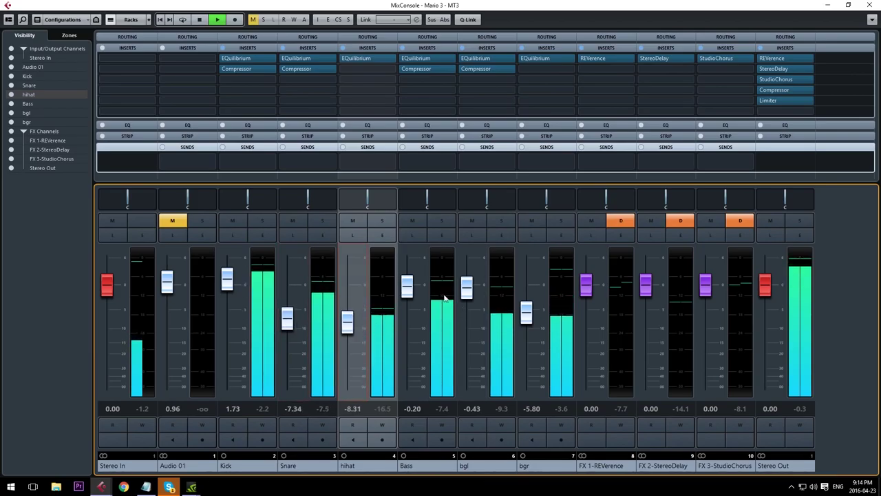
Pull the Bass fader down slightly to -0.36 dB
left_click(407, 286)
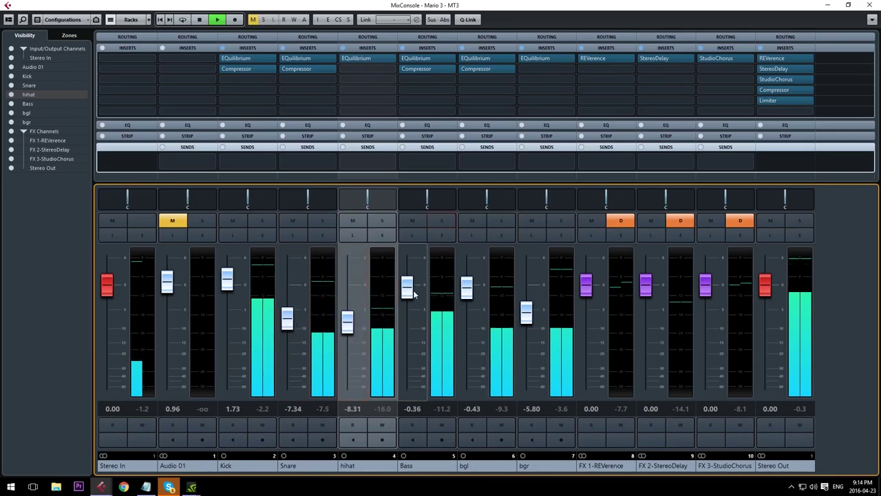